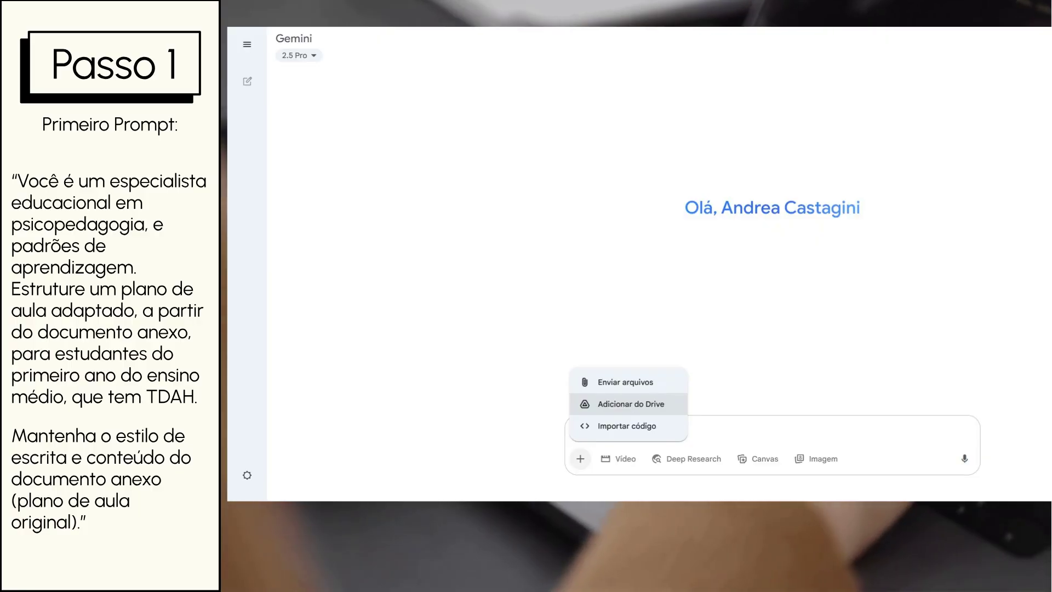
# Step: Open the Google Drive file picker for the prompt attachment and look through the recent files
pyautogui.click(625, 405)
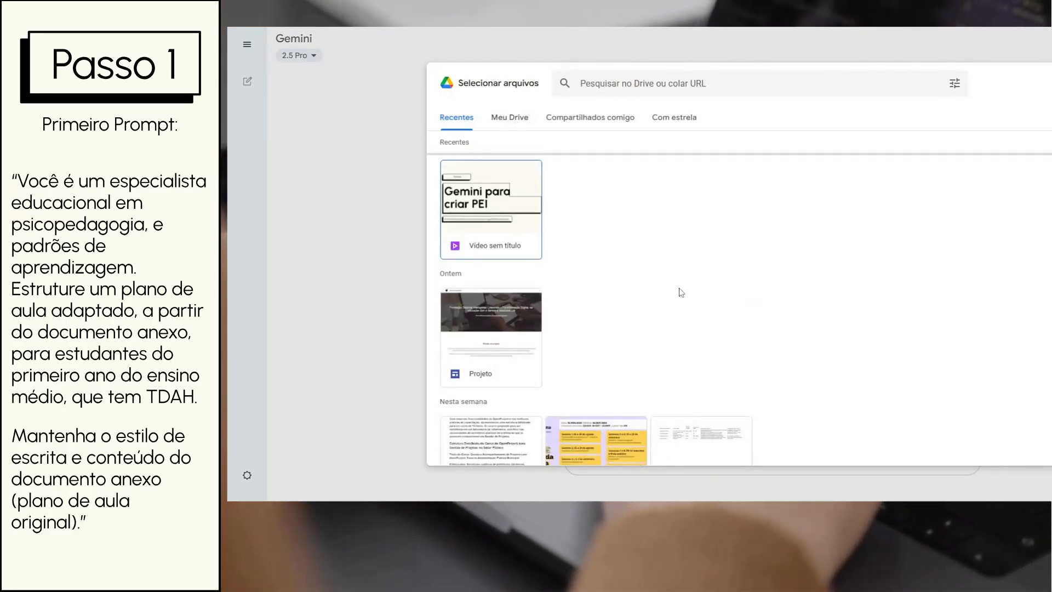
pyautogui.scroll(-3, 681, 291)
pyautogui.scroll(-1, 612, 317)
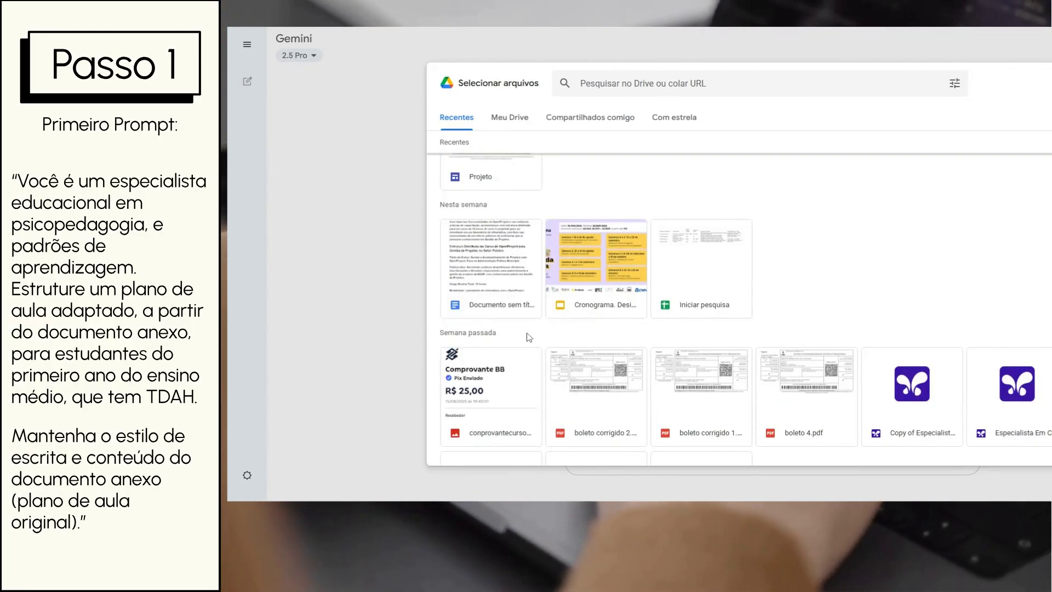
pyautogui.scroll(-1, 515, 308)
pyautogui.scroll(-10, 515, 308)
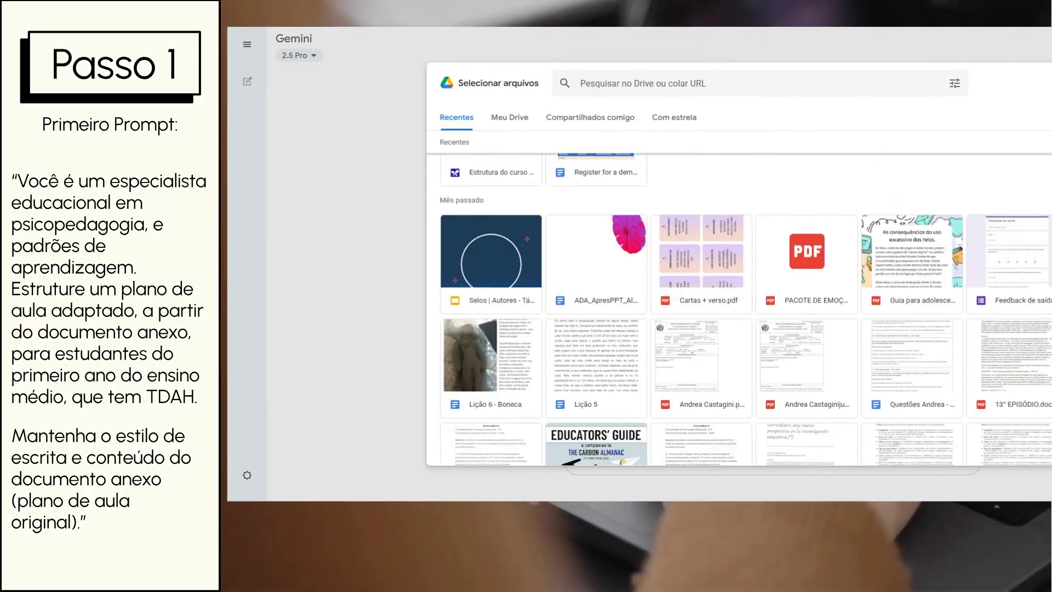
# Step: Search Drive for "plano de aula" and attach the "Bebês editados geneticamente" lesson plan document to the prompt
pyautogui.click(581, 83)
pyautogui.write('plano')
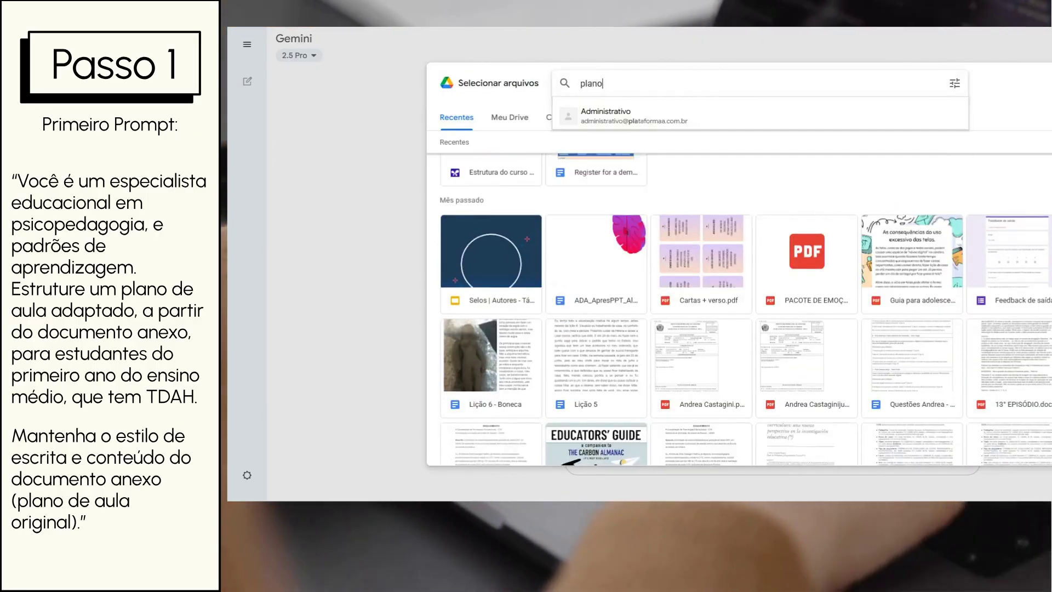
pyautogui.write(' de aula')
pyautogui.press('Return')
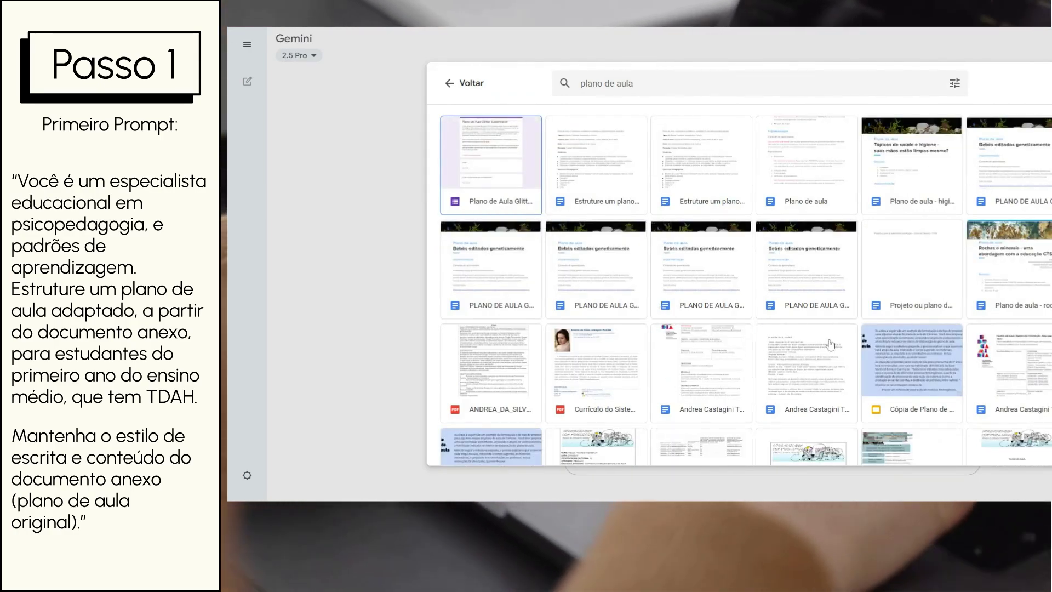
pyautogui.click(806, 289)
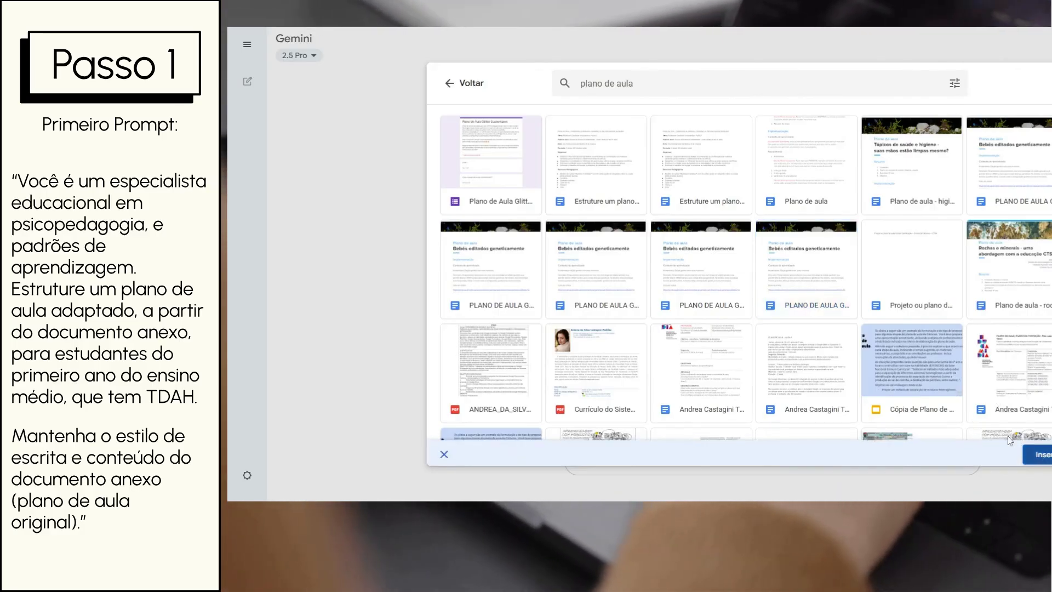
pyautogui.click(1035, 454)
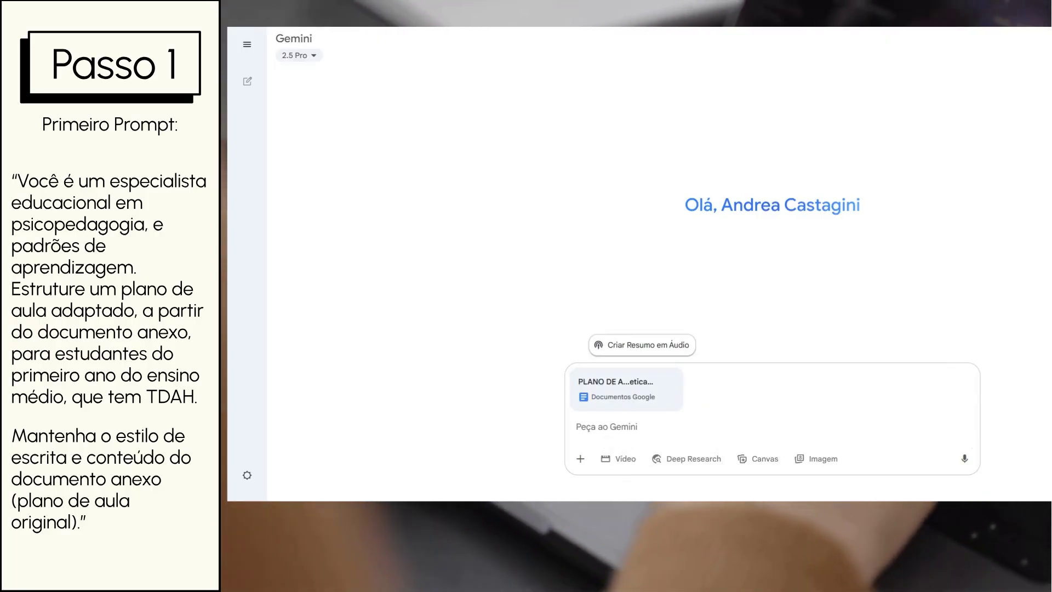
pyautogui.write('Adapte o planio')
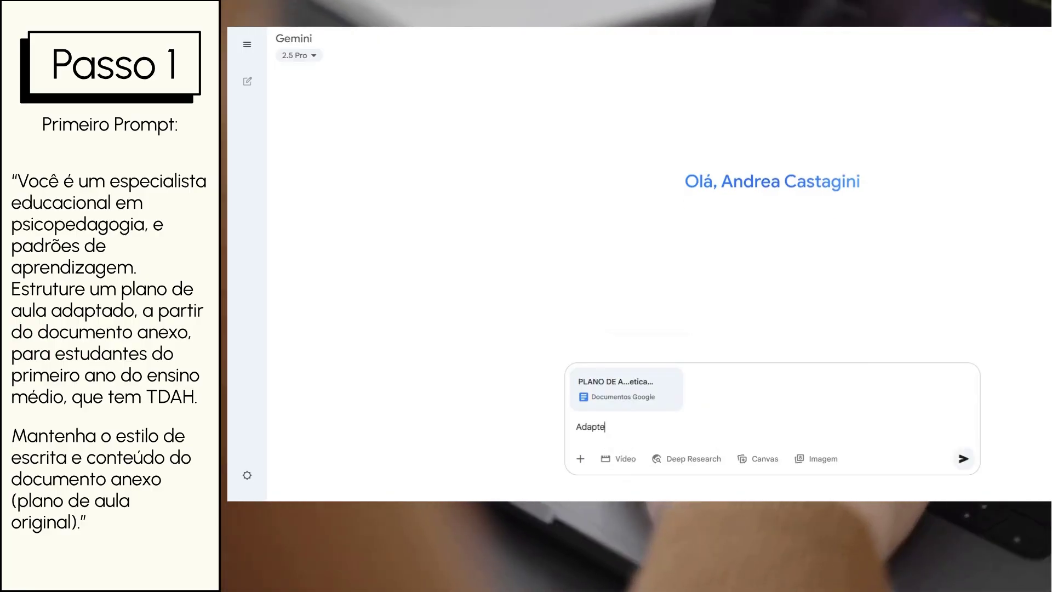
pyautogui.press('BackSpace')
pyautogui.press('BackSpace')
pyautogui.press('BackSpace')
pyautogui.press('BackSpace')
pyautogui.press('BackSpace')
pyautogui.press('BackSpace')
pyautogui.press('BackSpace')
pyautogui.press('BackSpace')
pyautogui.press('BackSpace')
pyautogui.press('BackSpace')
pyautogui.press('BackSpace')
pyautogui.press('BackSpace')
pyautogui.press('BackSpace')
pyautogui.press('BackSpace')
pyautogui.press('BackSpace')
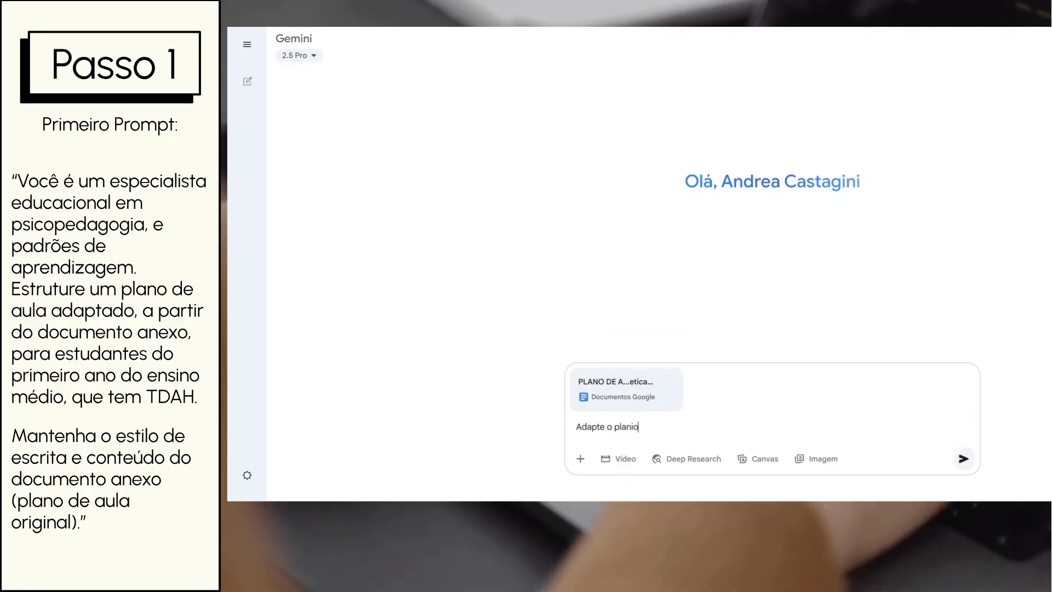
# Step: Begin the prompt by assigning the role: "Você é um especialista educacional em psicopedagogia, e padrões de aprendizagem"
pyautogui.write('Você')
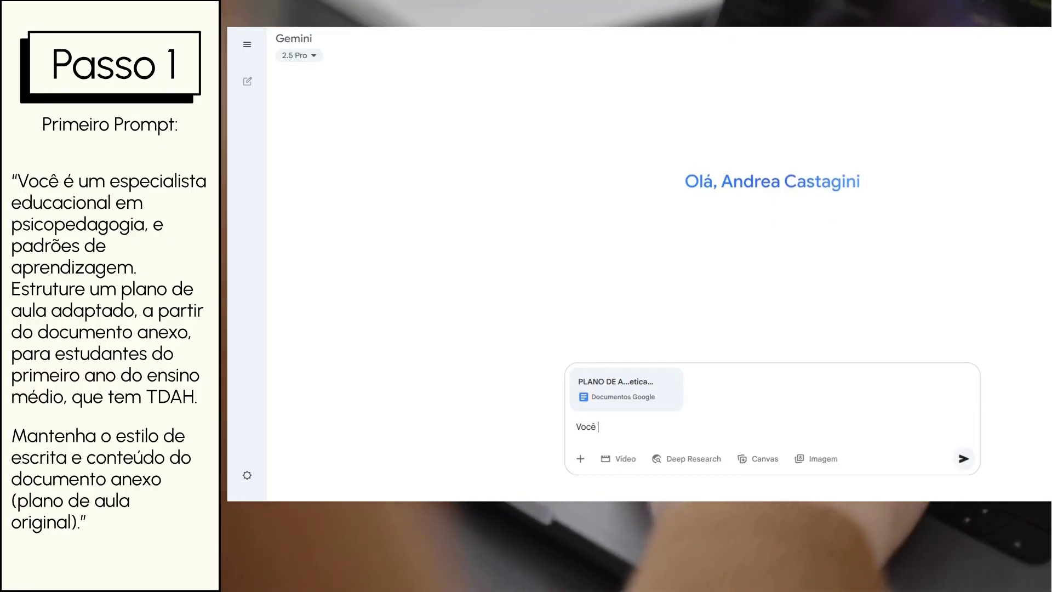
pyautogui.write(' é um especial')
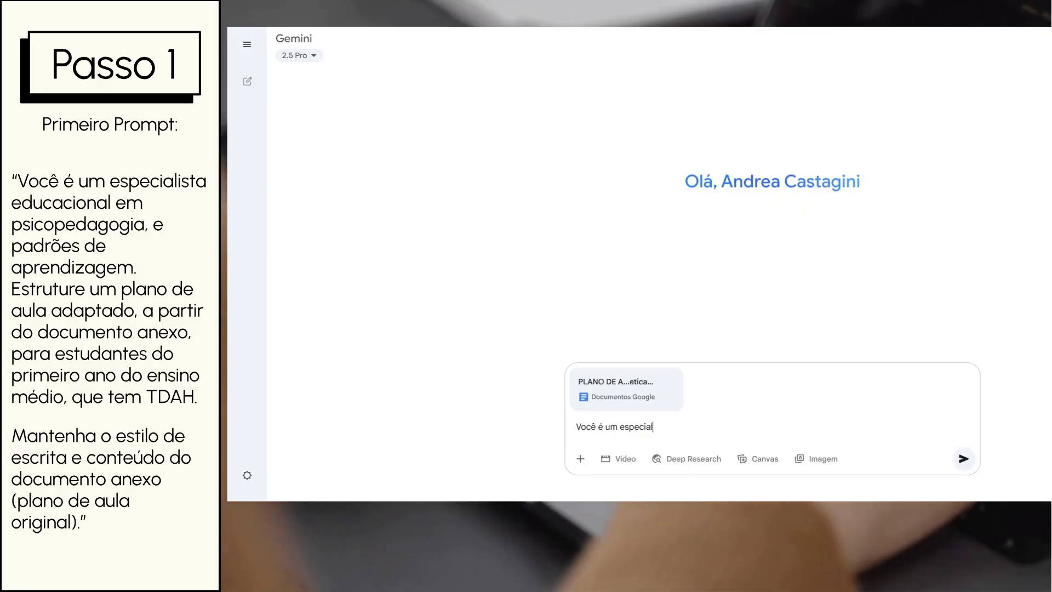
pyautogui.write('ista educacional em psicop')
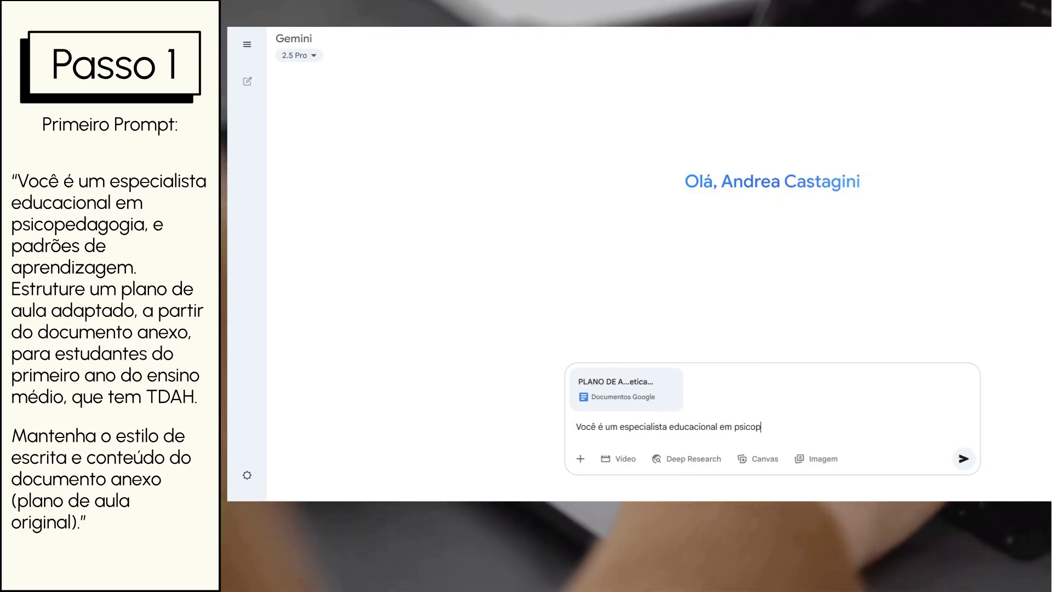
pyautogui.write('edagogia')
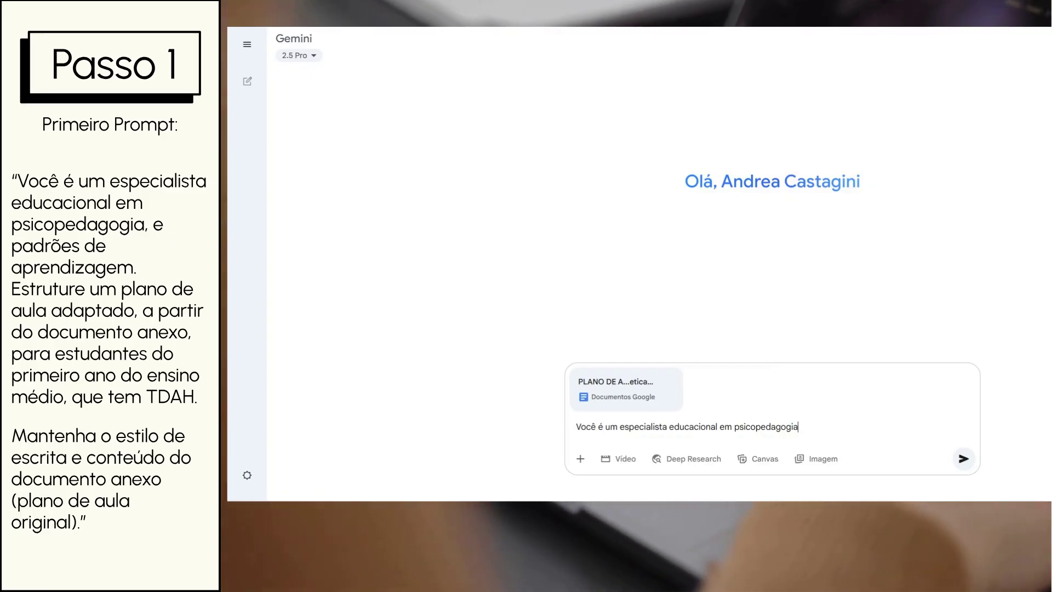
pyautogui.write(', e padrões de ap')
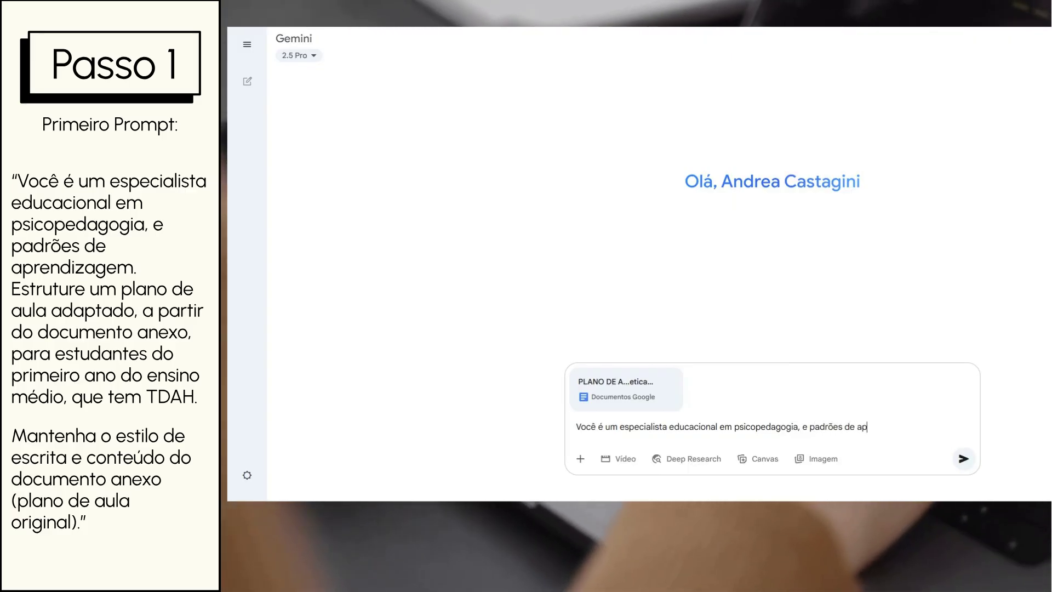
pyautogui.write('nd')
pyautogui.press('BackSpace')
pyautogui.press('BackSpace')
pyautogui.press('BackSpace')
pyautogui.press('BackSpace')
pyautogui.press('BackSpace')
pyautogui.write('rendizag')
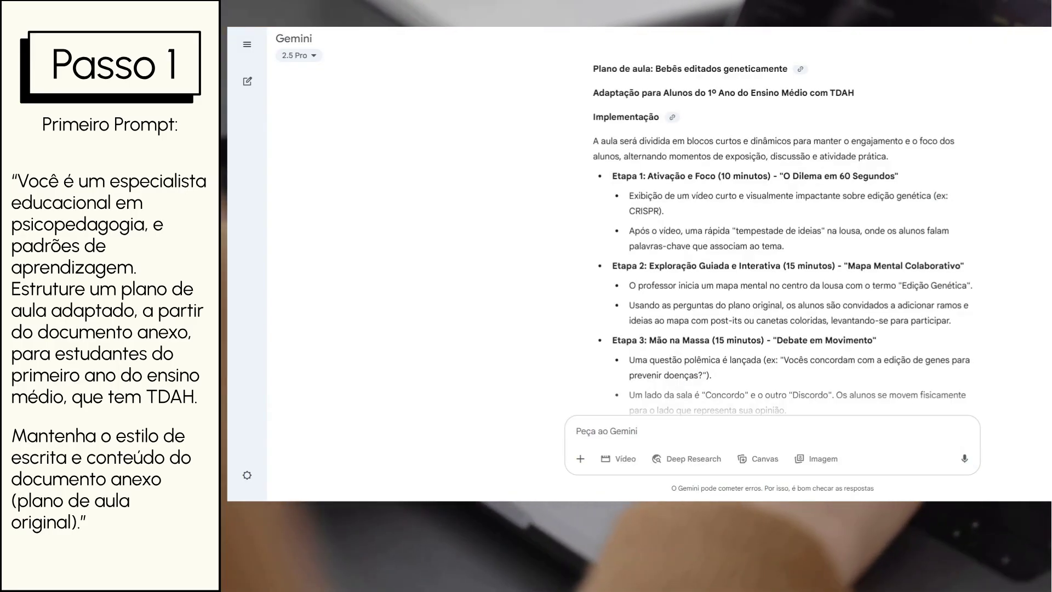
# Step: Review the generated lesson plan's introduction and its timed implementation stages for students with TDAH
pyautogui.scroll(2, 823, 308)
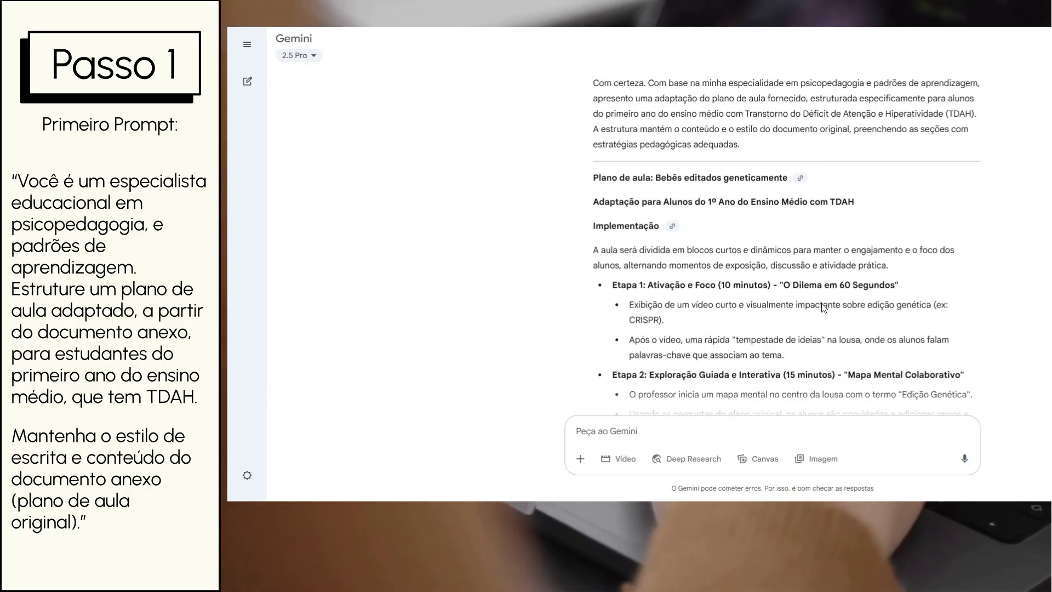
pyautogui.scroll(1, 824, 308)
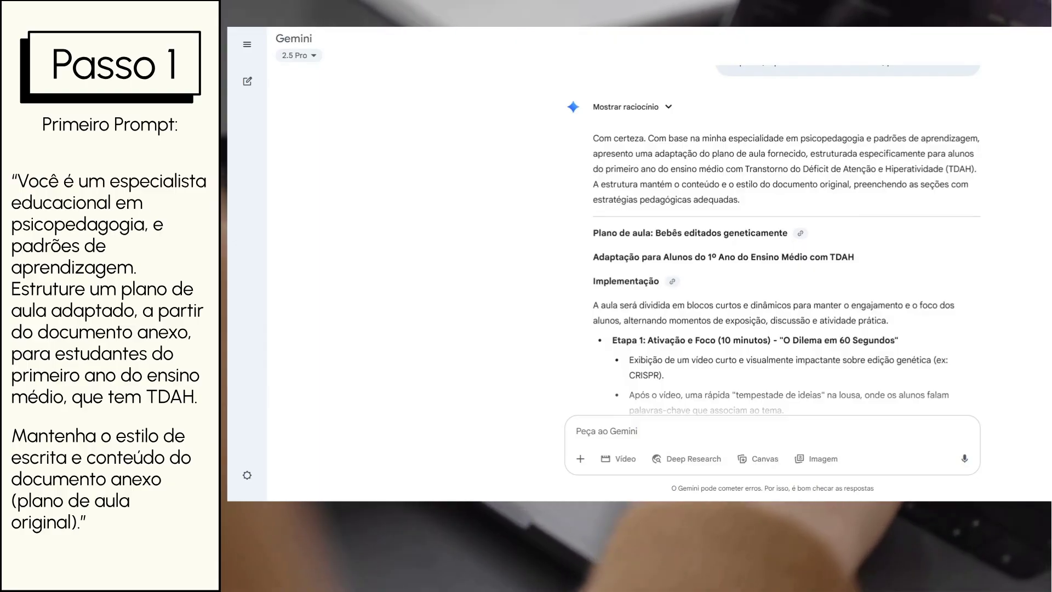
pyautogui.scroll(-1, 805, 294)
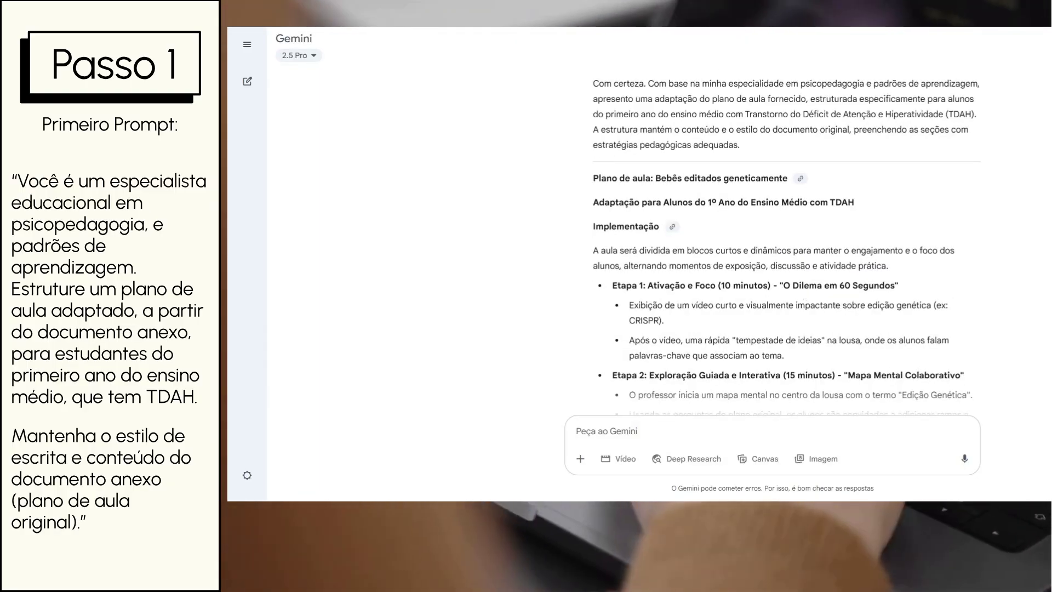
pyautogui.moveTo(657, 286); pyautogui.dragTo(778, 286)
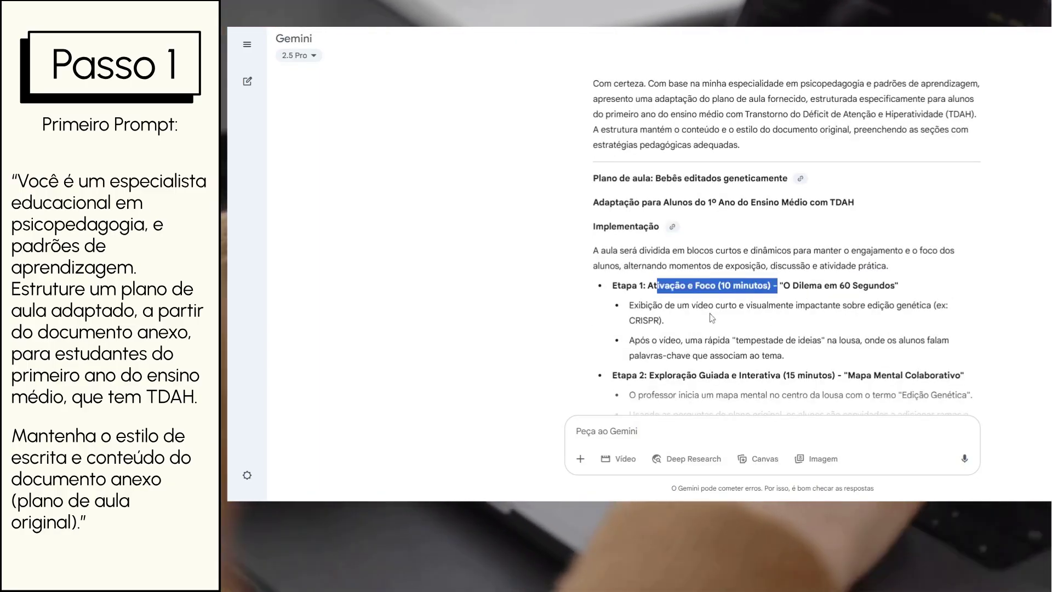
pyautogui.moveTo(696, 305); pyautogui.dragTo(734, 355)
pyautogui.scroll(-1, 734, 355)
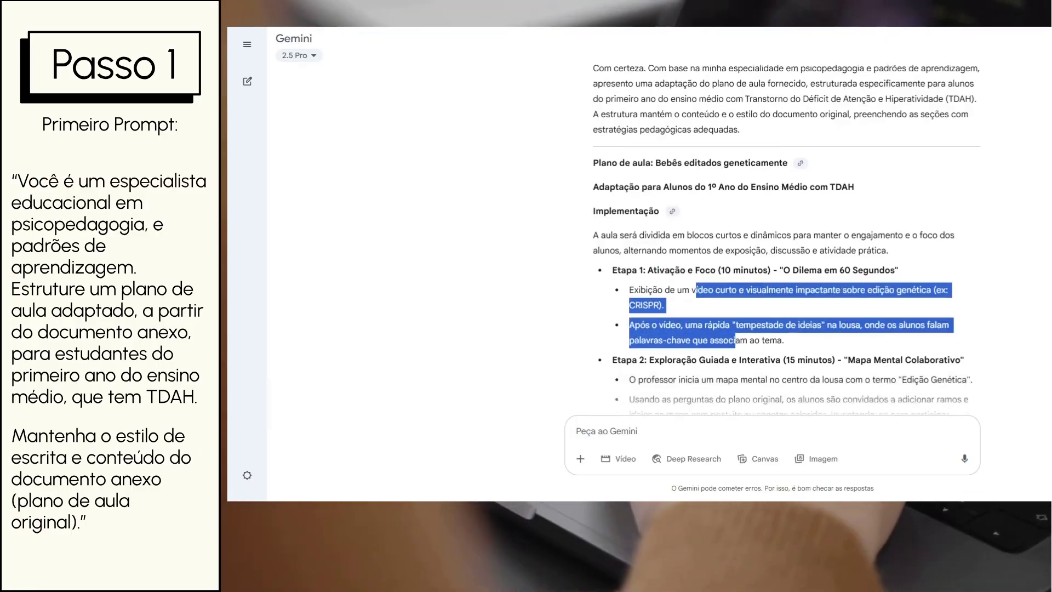
pyautogui.click(735, 340)
pyautogui.scroll(-2, 767, 247)
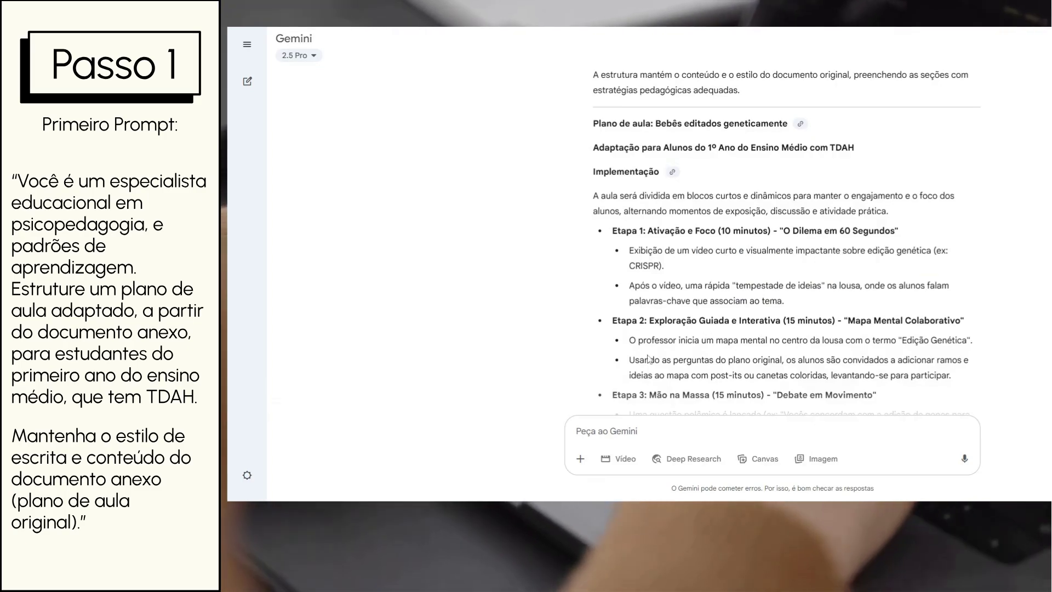
pyautogui.scroll(-1, 700, 335)
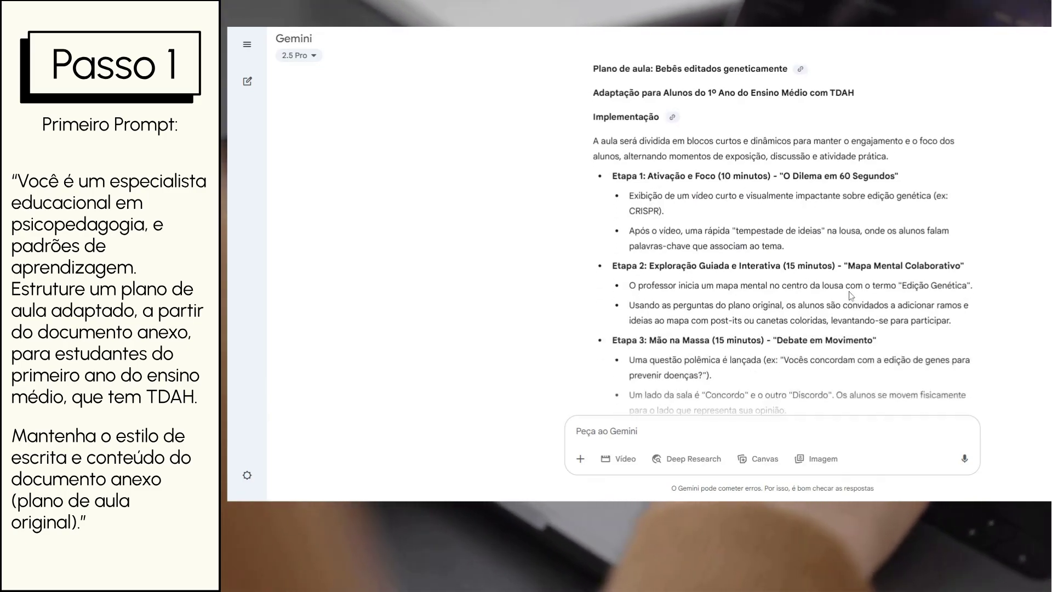
pyautogui.scroll(1, 771, 335)
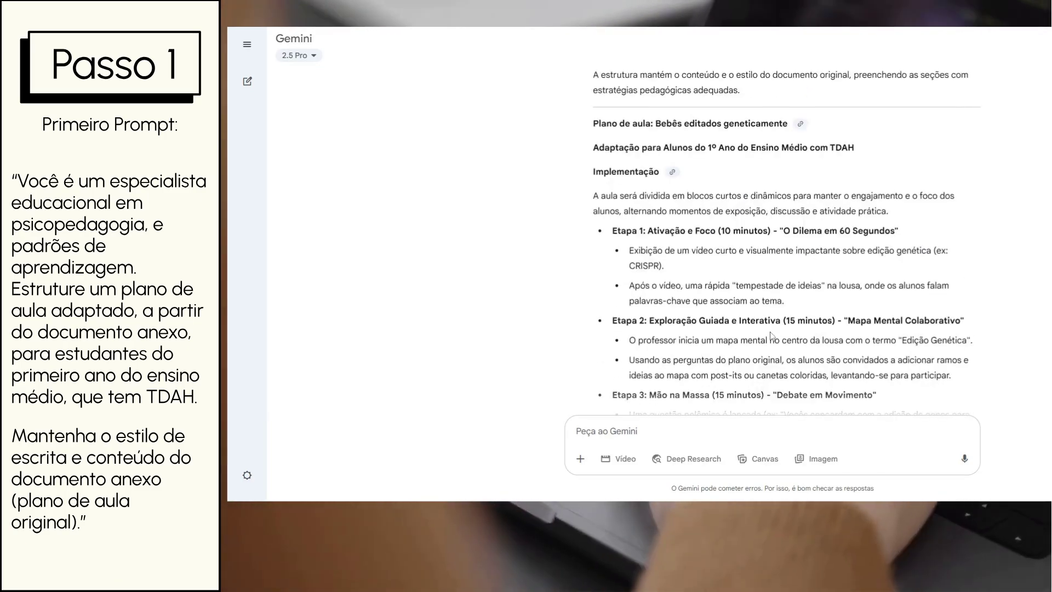
pyautogui.scroll(-2, 771, 336)
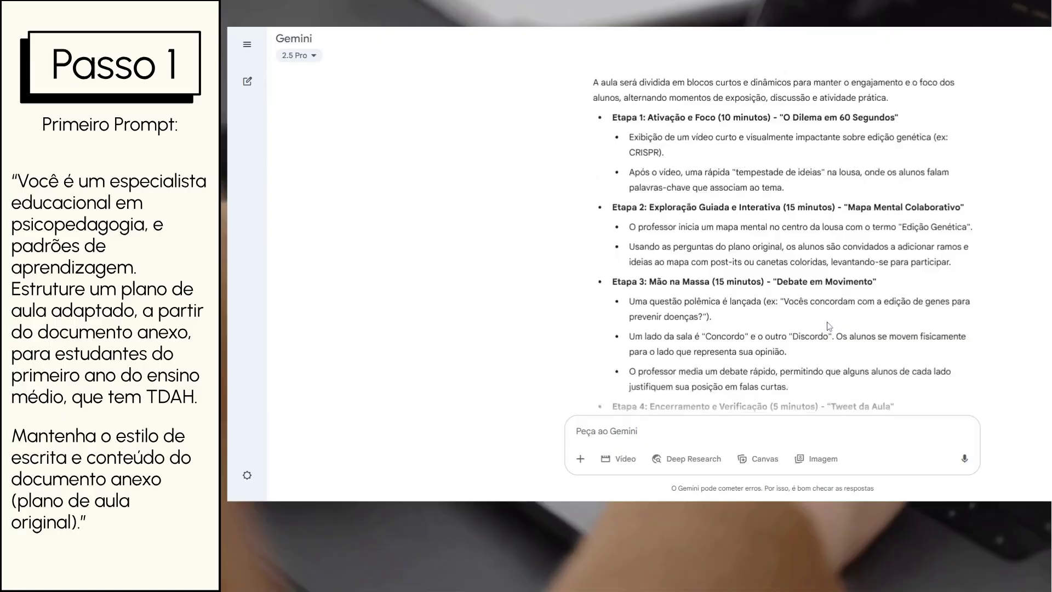
pyautogui.scroll(-3, 827, 322)
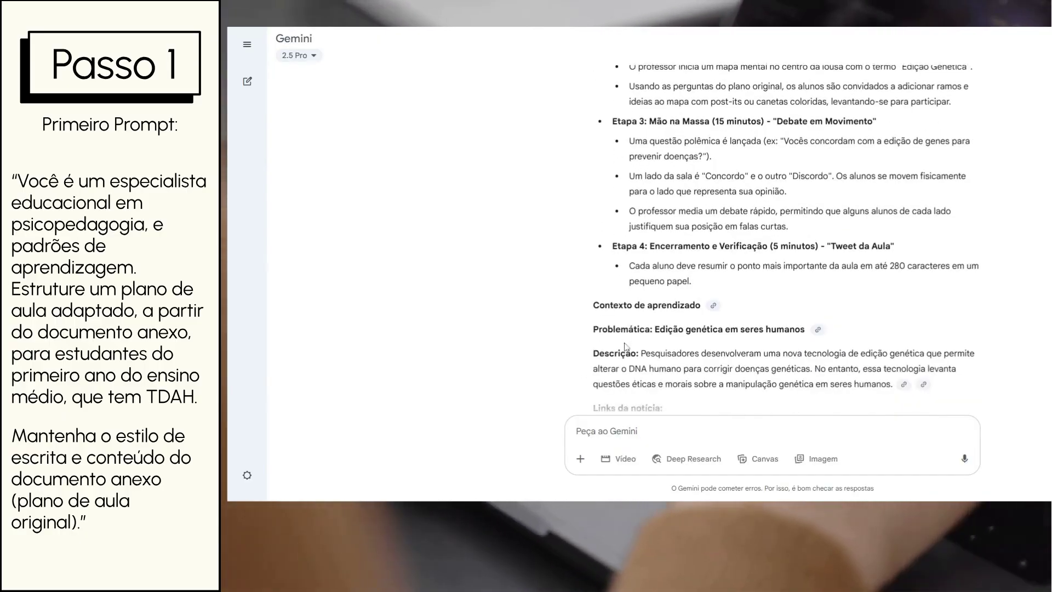
# Step: Review the plan's learning context, CTSA questions, differentiated instruction and materials sections
pyautogui.scroll(-1, 626, 347)
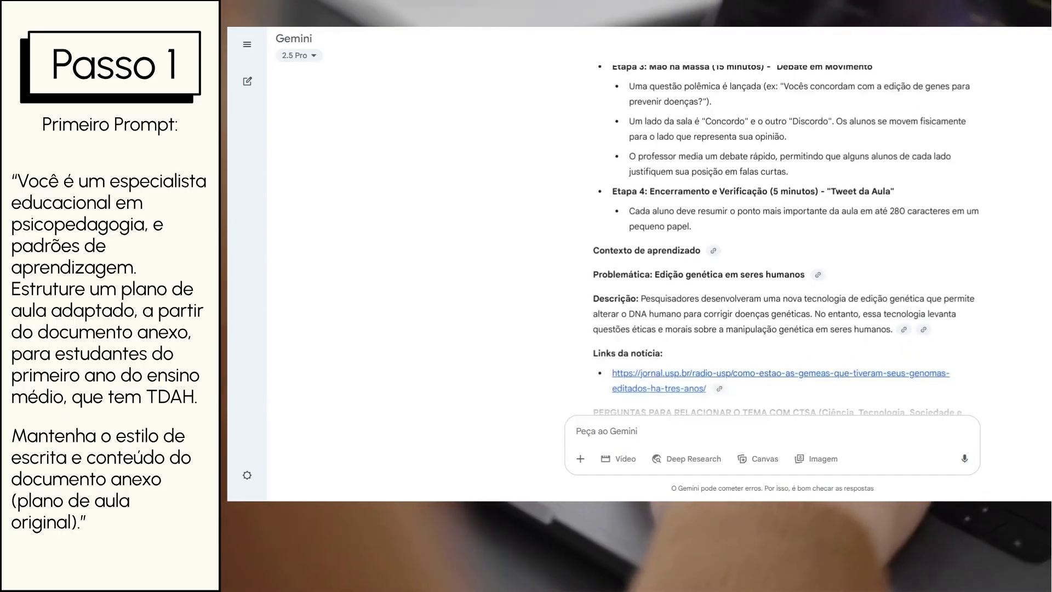
pyautogui.scroll(-2, 752, 336)
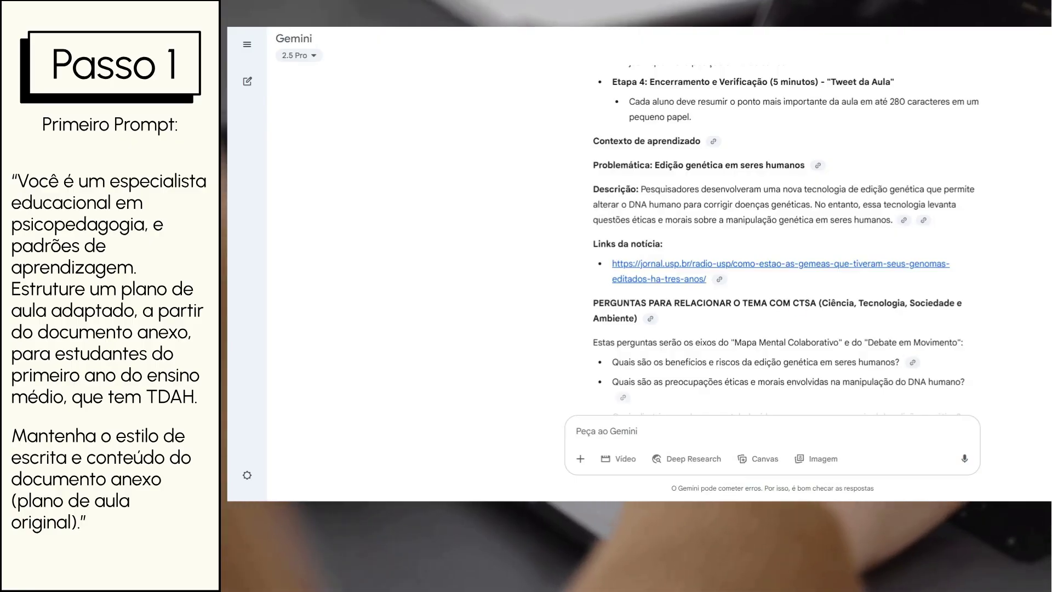
pyautogui.moveTo(887, 303)
pyautogui.mouseDown()
pyautogui.moveTo(944, 303)
pyautogui.moveTo(964, 317)
pyautogui.moveTo(868, 303)
pyautogui.mouseUp()
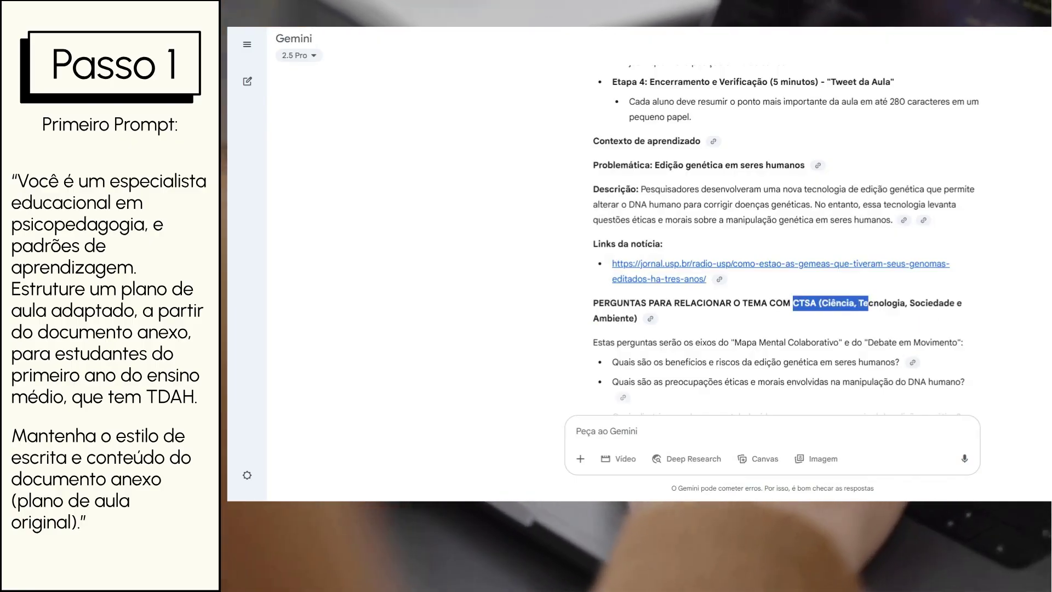
pyautogui.scroll(-1, 750, 372)
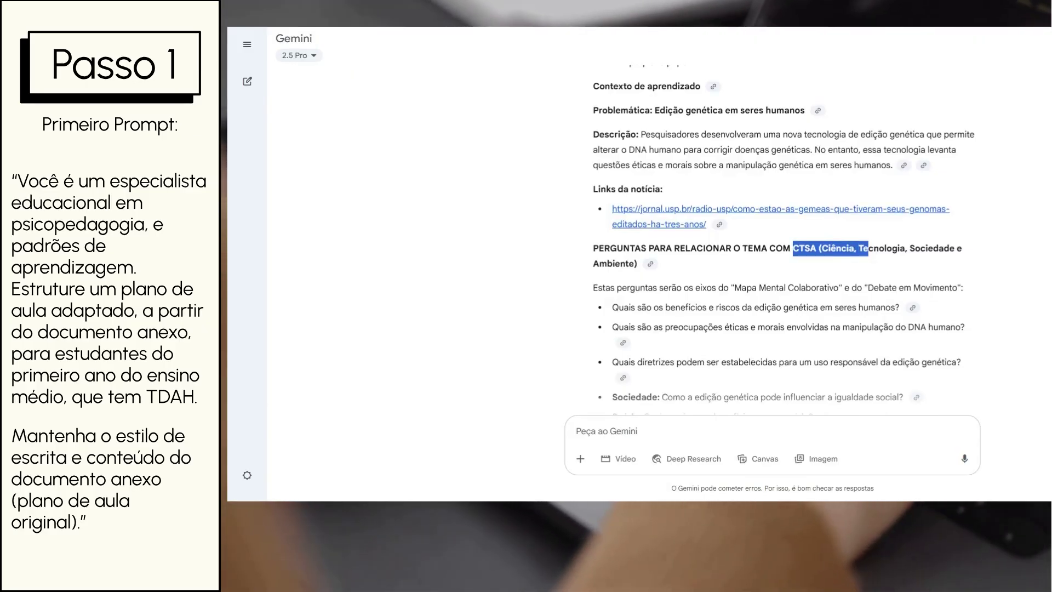
pyautogui.scroll(-1, 789, 300)
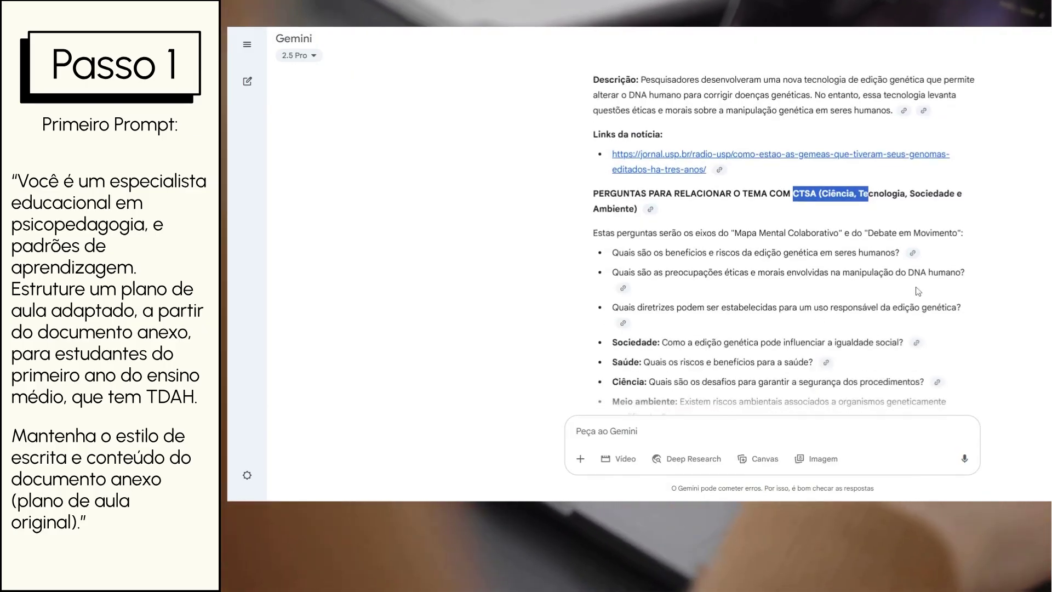
pyautogui.scroll(-3, 789, 299)
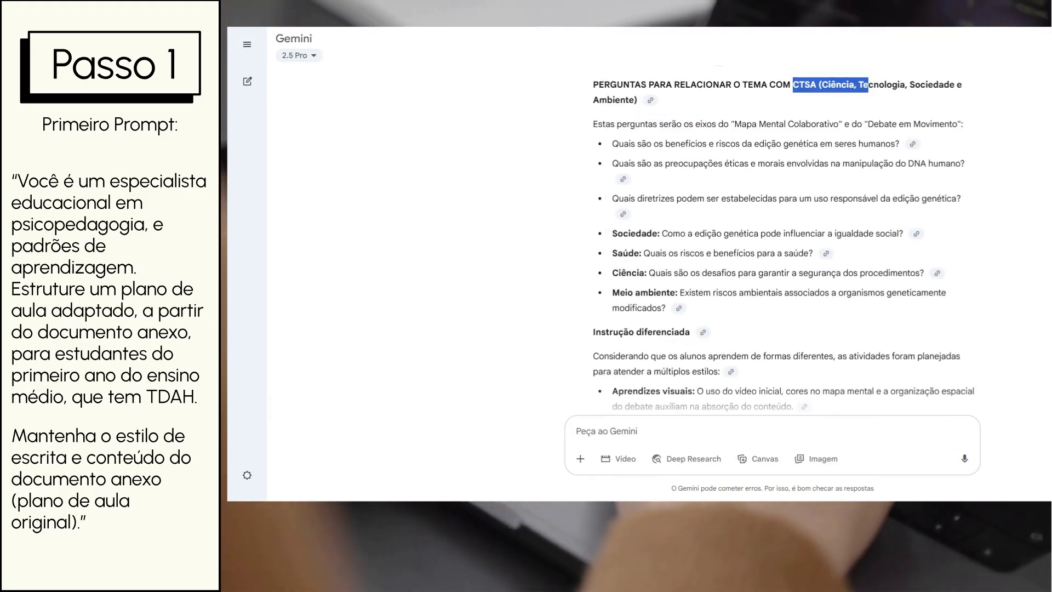
pyautogui.scroll(-1, 805, 306)
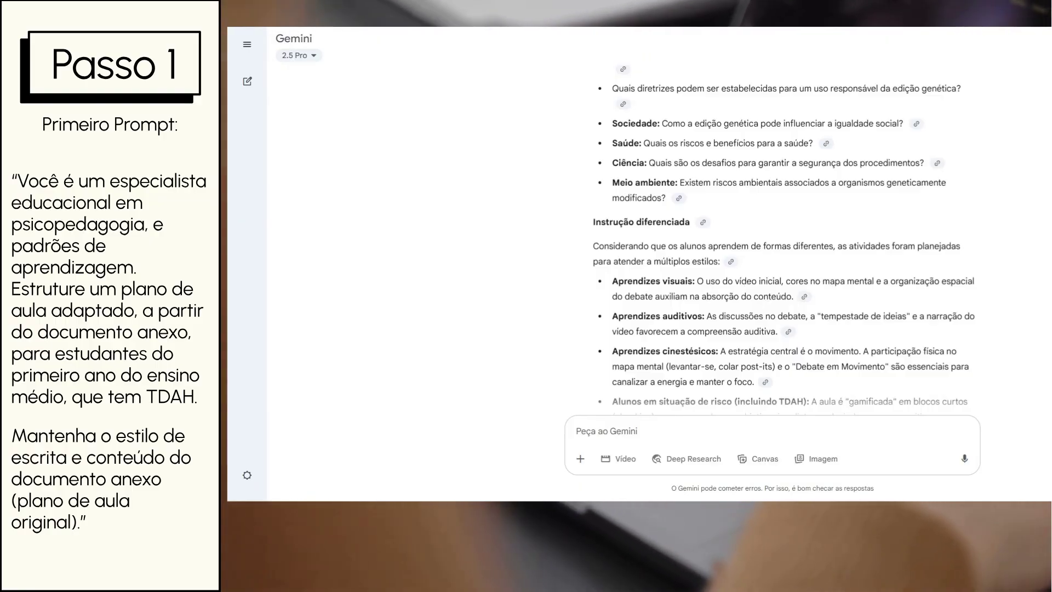
pyautogui.scroll(-1, 713, 351)
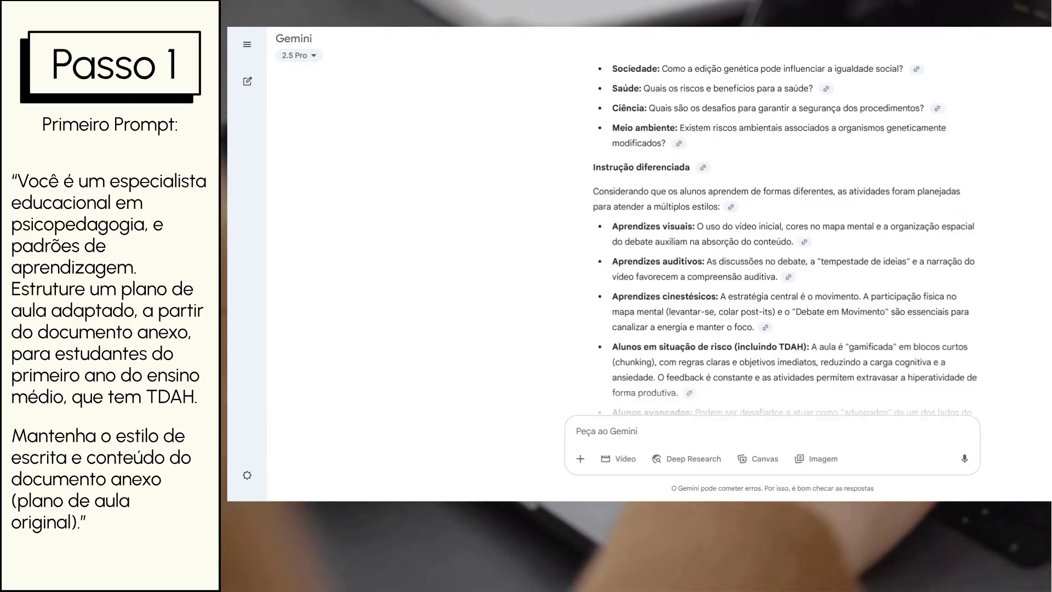
pyautogui.scroll(-1, 784, 230)
pyautogui.scroll(-2, 785, 289)
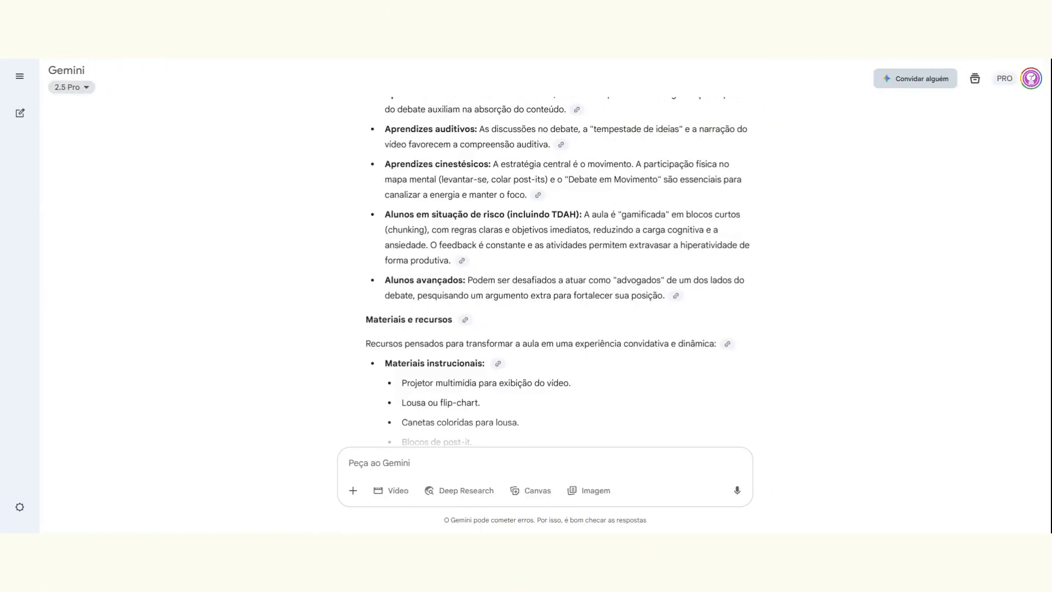
pyautogui.click(75, 93)
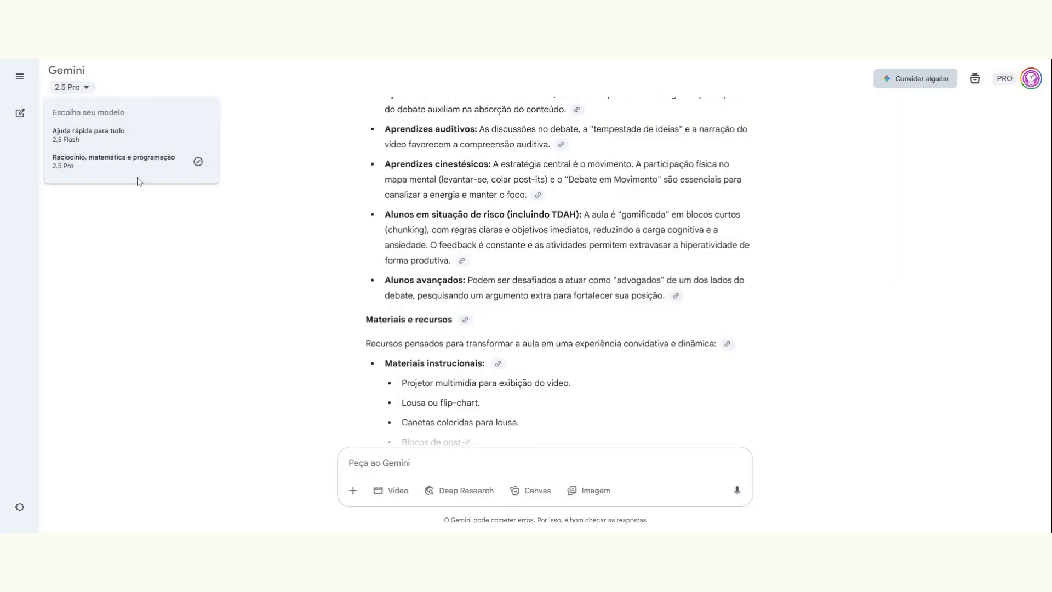
pyautogui.click(251, 279)
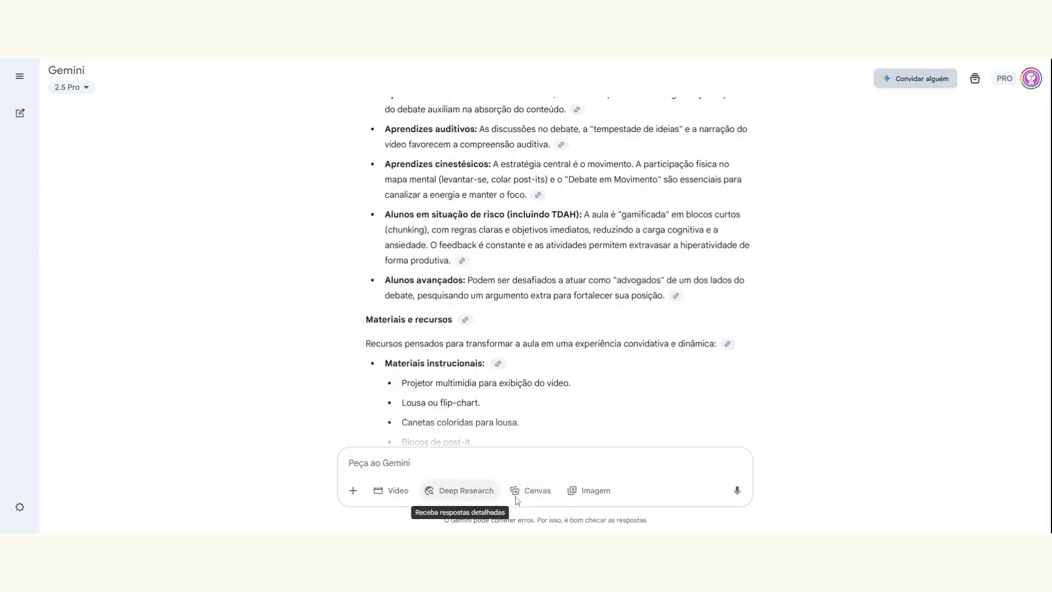
# Step: Search Drive for "plano de aula" and attach the "Bebês editados geneticamente" lesson plan document to the follow-up prompt
pyautogui.click(353, 490)
pyautogui.click(398, 433)
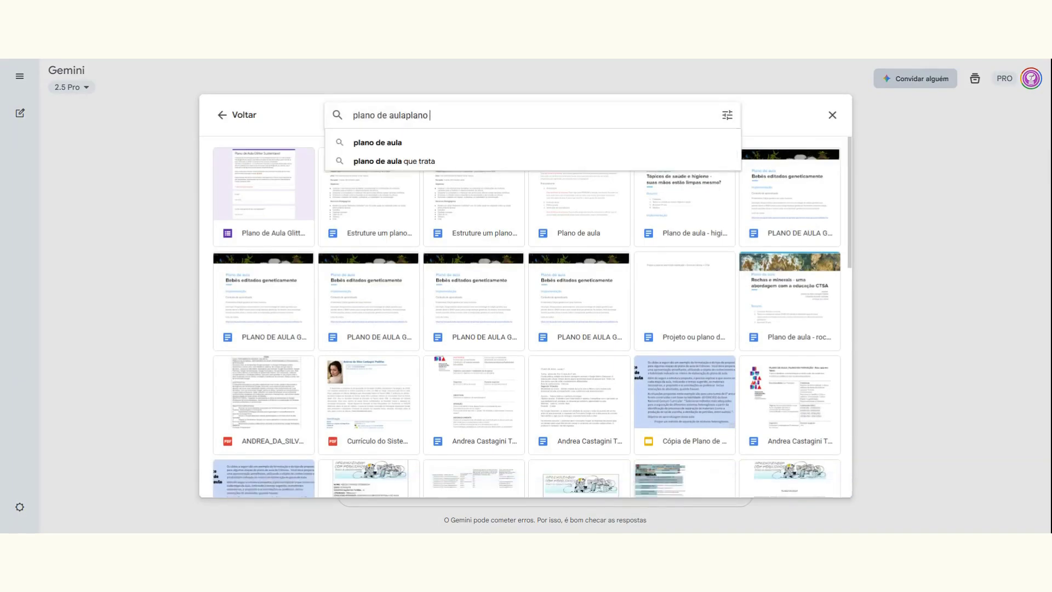
pyautogui.write('de aul')
pyautogui.press('BackSpace')
pyautogui.press('BackSpace')
pyautogui.press('BackSpace')
pyautogui.press('BackSpace')
pyautogui.press('BackSpace')
pyautogui.press('BackSpace')
pyautogui.press('BackSpace')
pyautogui.press('BackSpace')
pyautogui.press('BackSpace')
pyautogui.press('BackSpace')
pyautogui.press('BackSpace')
pyautogui.press('BackSpace')
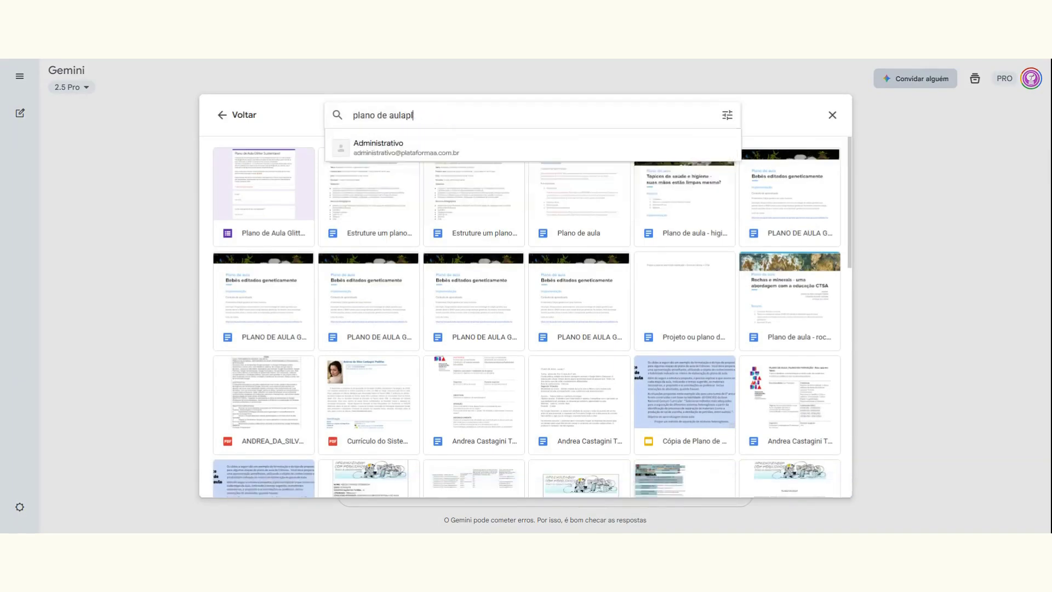
pyautogui.press('Return')
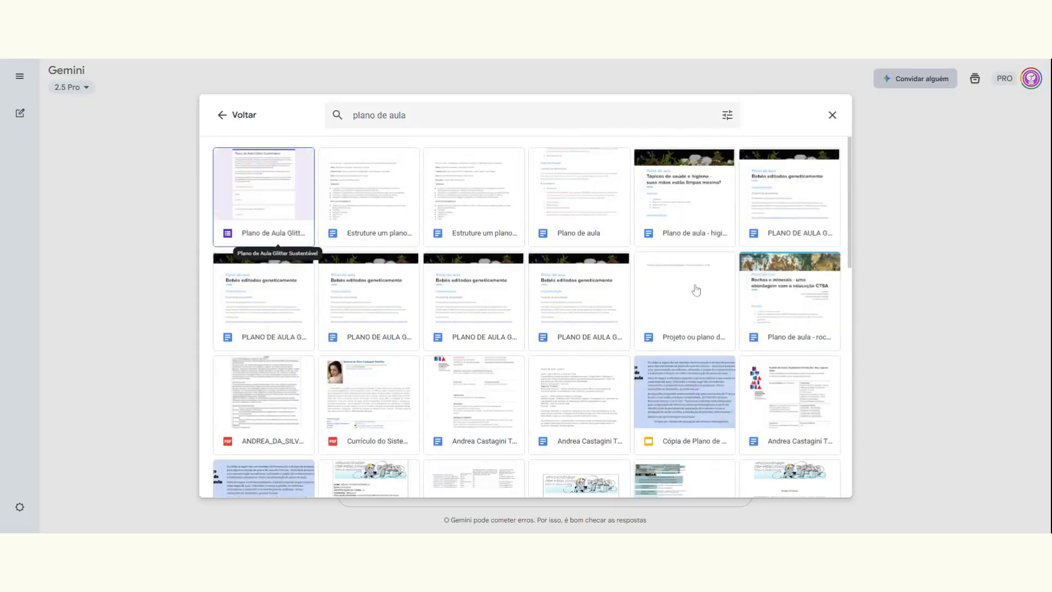
pyautogui.click(542, 335)
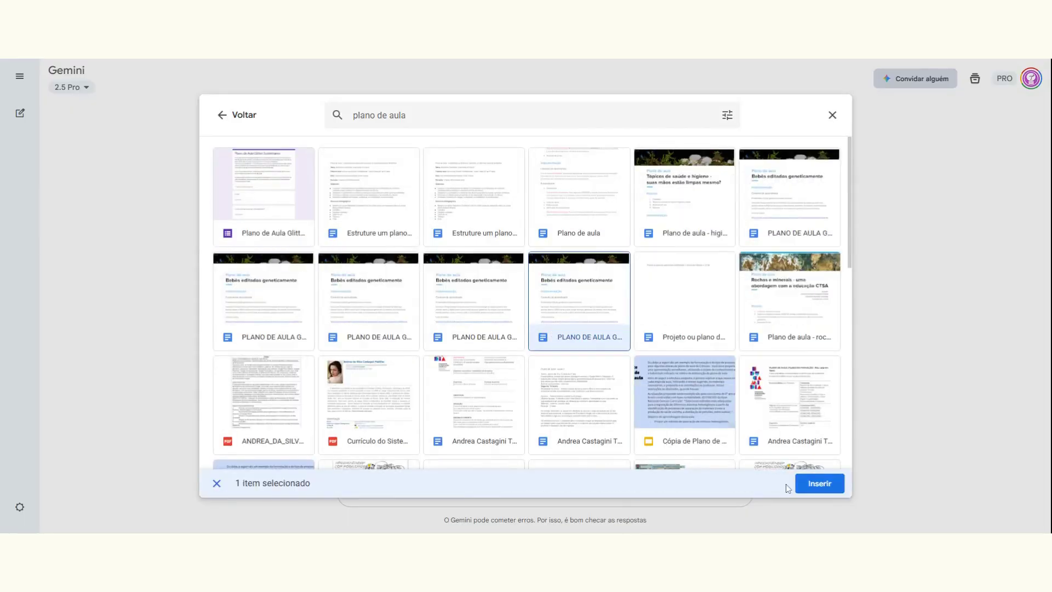
pyautogui.click(819, 484)
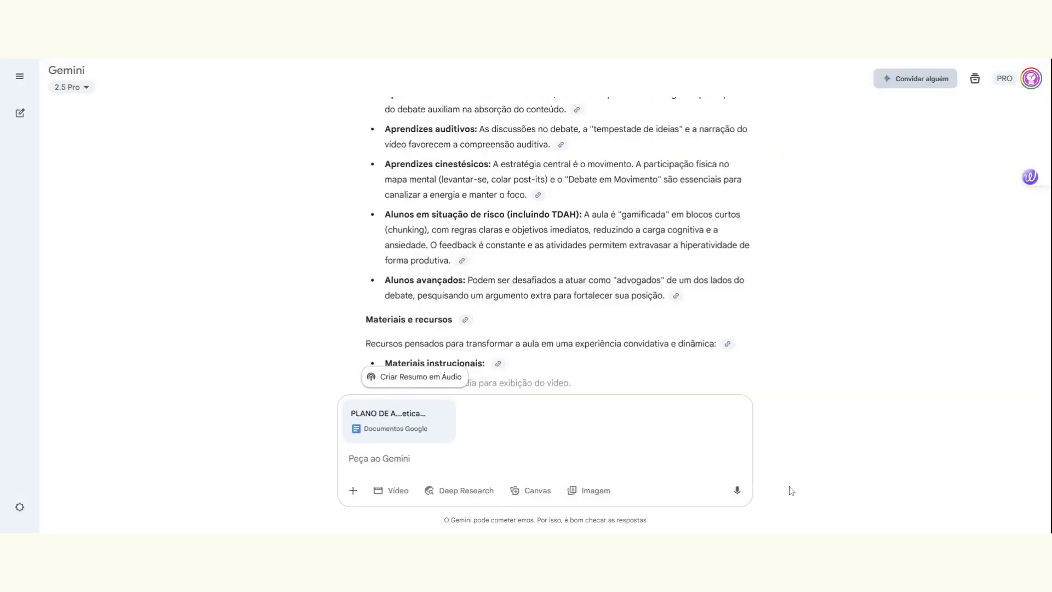
pyautogui.click(480, 492)
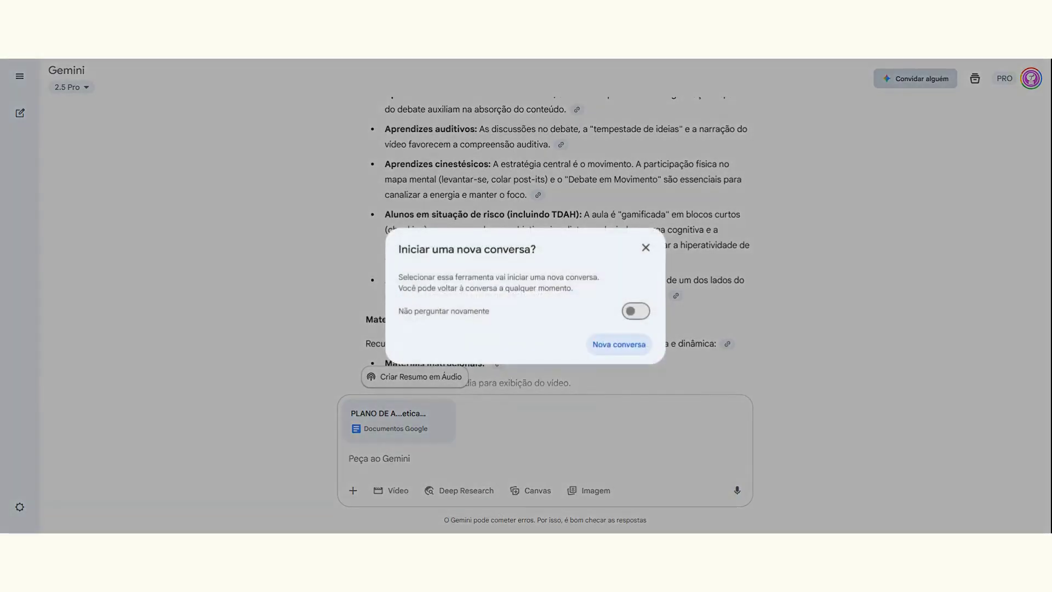
pyautogui.click(645, 319)
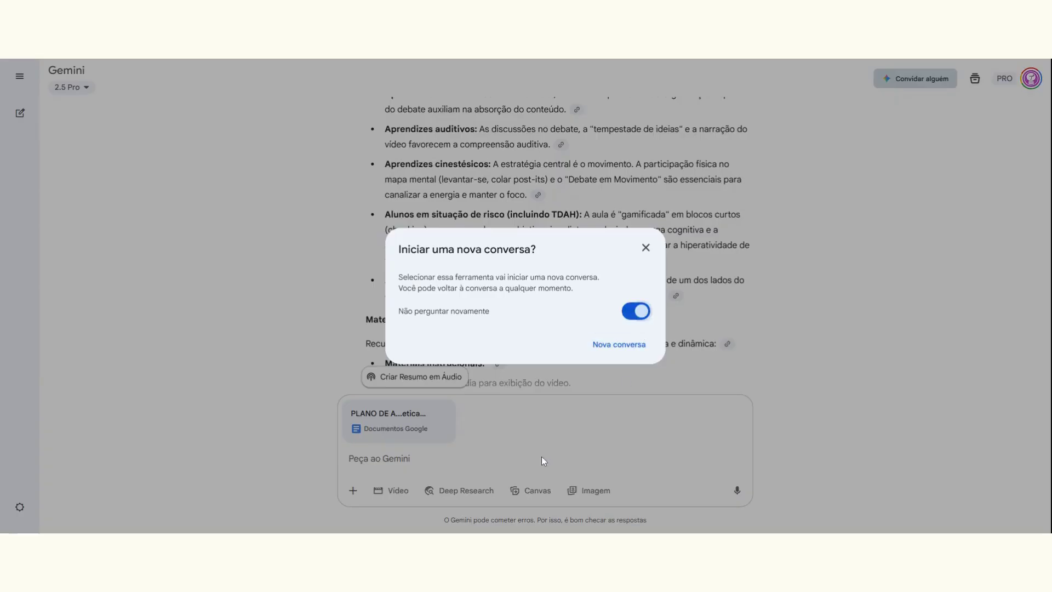
pyautogui.click(400, 461)
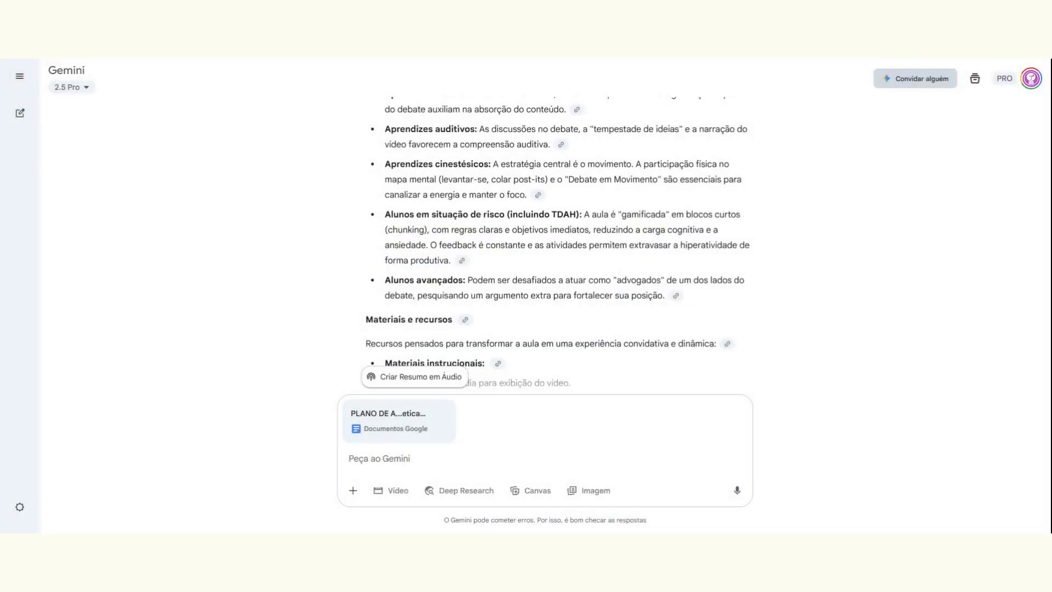
# Step: Start a new Deep Research conversation and enter the prompt requesting an adapted lesson plan from the attachment for first-year high school students with TDAH
pyautogui.click(461, 491)
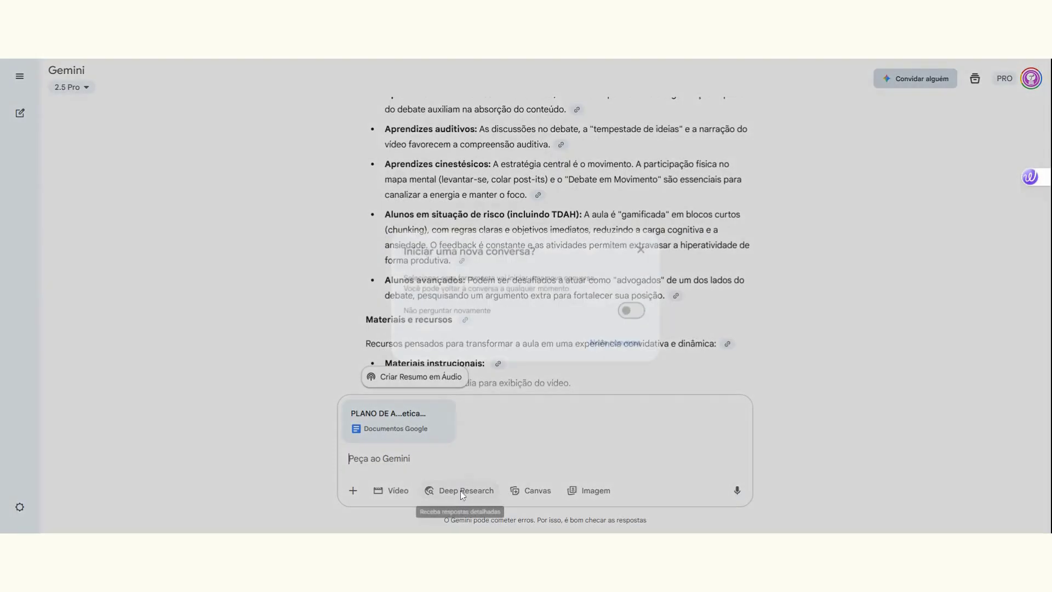
pyautogui.click(634, 345)
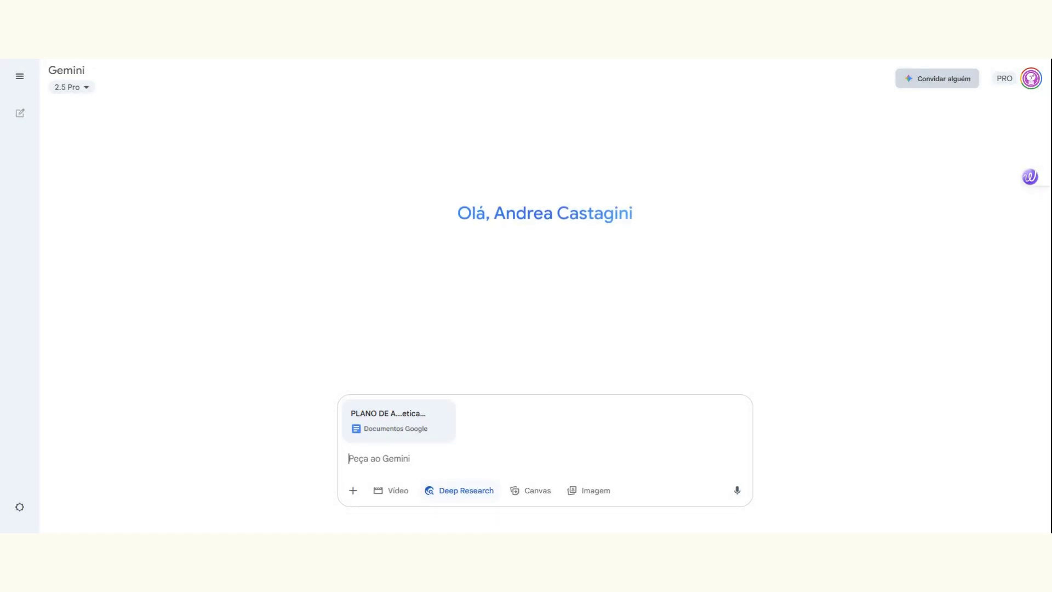
pyautogui.write('Você é um especialista educacional em psicopedagogia, e padrões de aprendizagem. Estruture um plano de aula adaptado, a partir do documento anexo, para estudantes do primeiro ano do ensino médio, que tem TDAH. Mantenha o estilo de escrita e conteúdo do documento anexo (plano de aula original).')
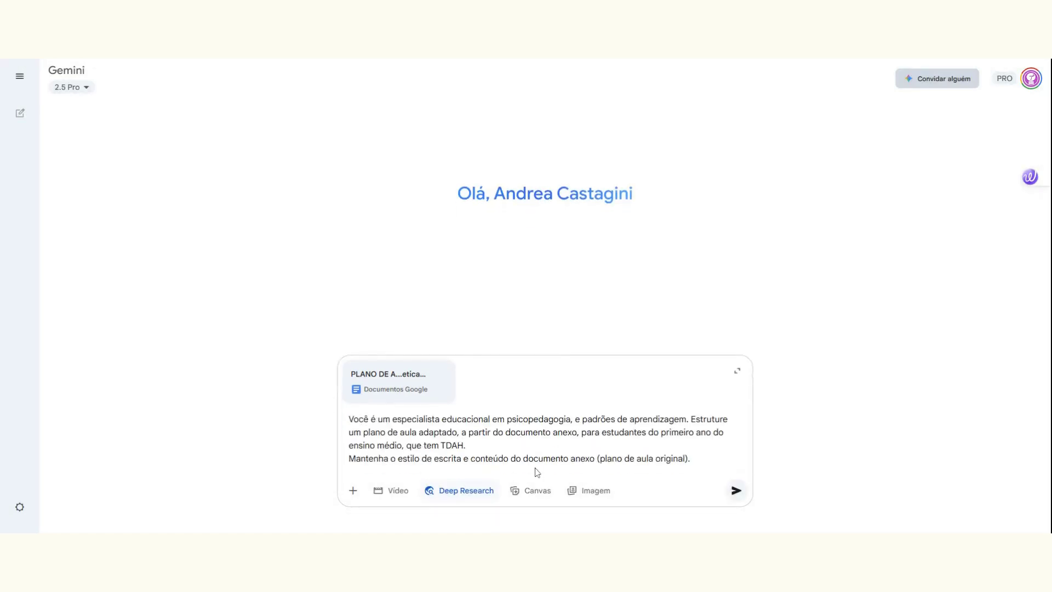
# Step: Add to the prompt that the lesson must be taught in "duas aulas de 50 minutos" and submit it
pyautogui.click(462, 489)
pyautogui.write('m')
pyautogui.press('BackSpace')
pyautogui.press('BackSpace')
pyautogui.write('A aula deverá ser feita em ')
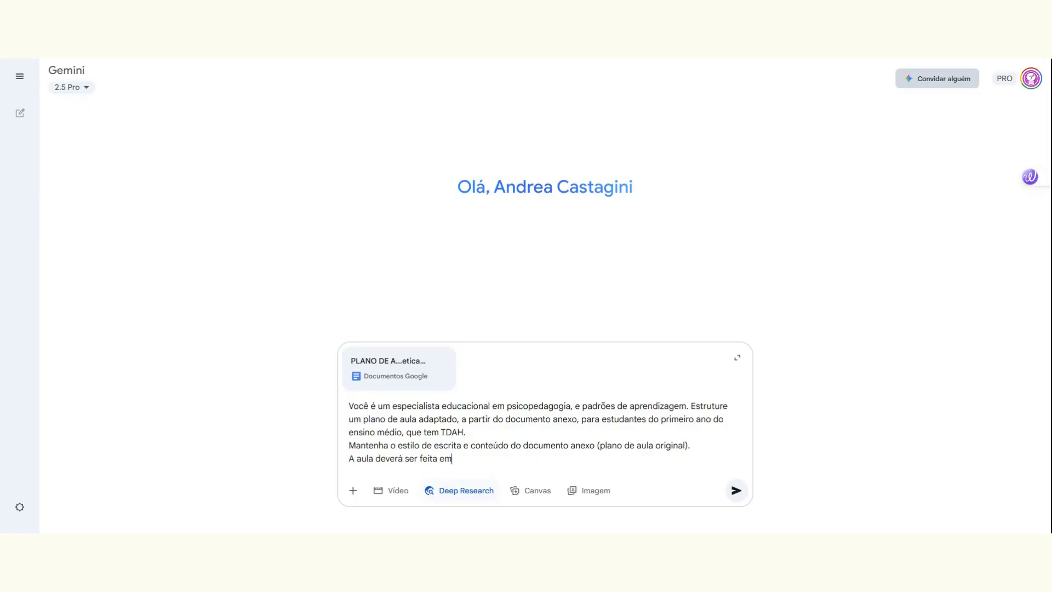
pyautogui.write('50 m')
pyautogui.write('inutos')
pyautogui.write('duas aulas')
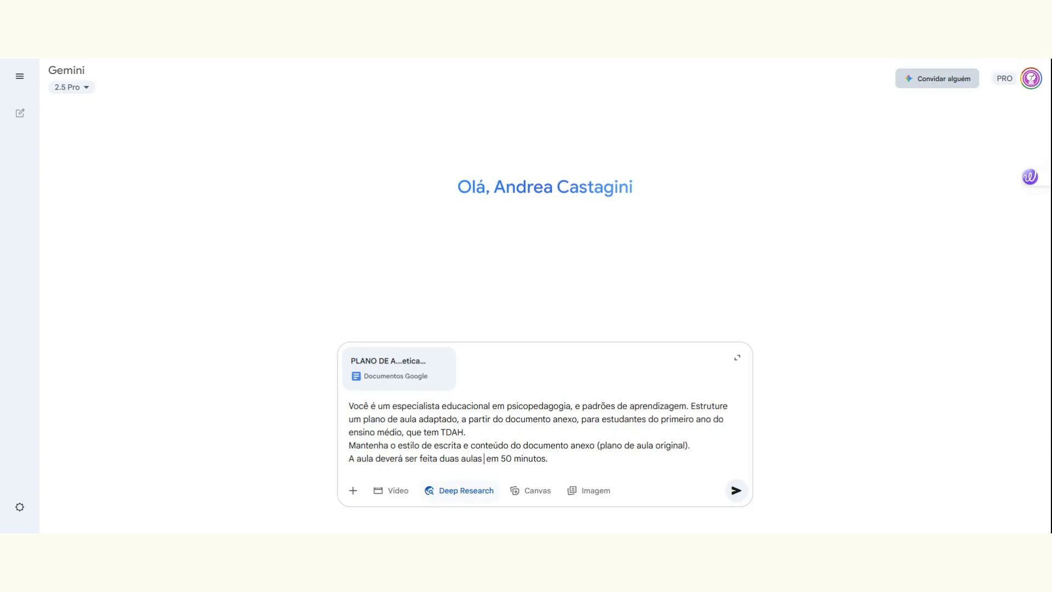
pyautogui.press('Delete')
pyautogui.press('Delete')
pyautogui.press('Delete')
pyautogui.write('de')
pyautogui.click(738, 492)
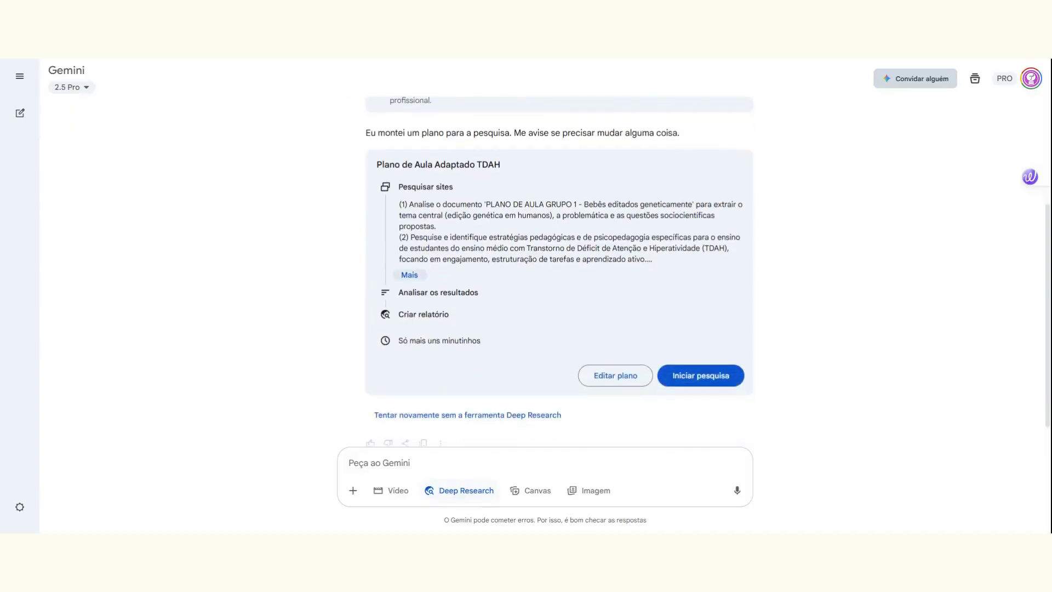
# Step: Expand the proposed research plan and read through all of its numbered research tasks
pyautogui.click(410, 274)
pyautogui.moveTo(490, 205); pyautogui.dragTo(566, 205)
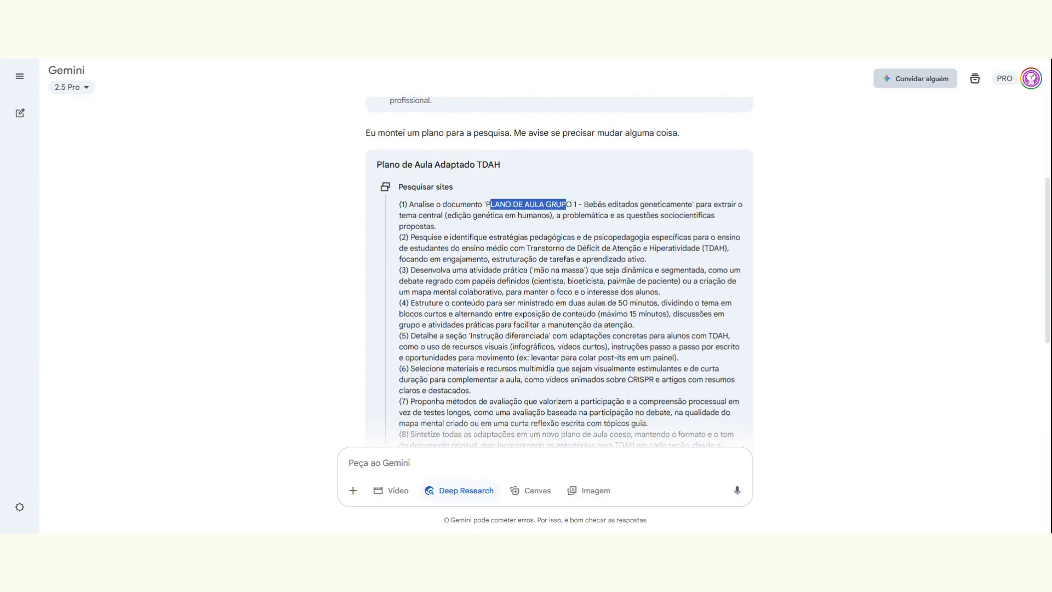
pyautogui.moveTo(428, 237); pyautogui.dragTo(594, 237)
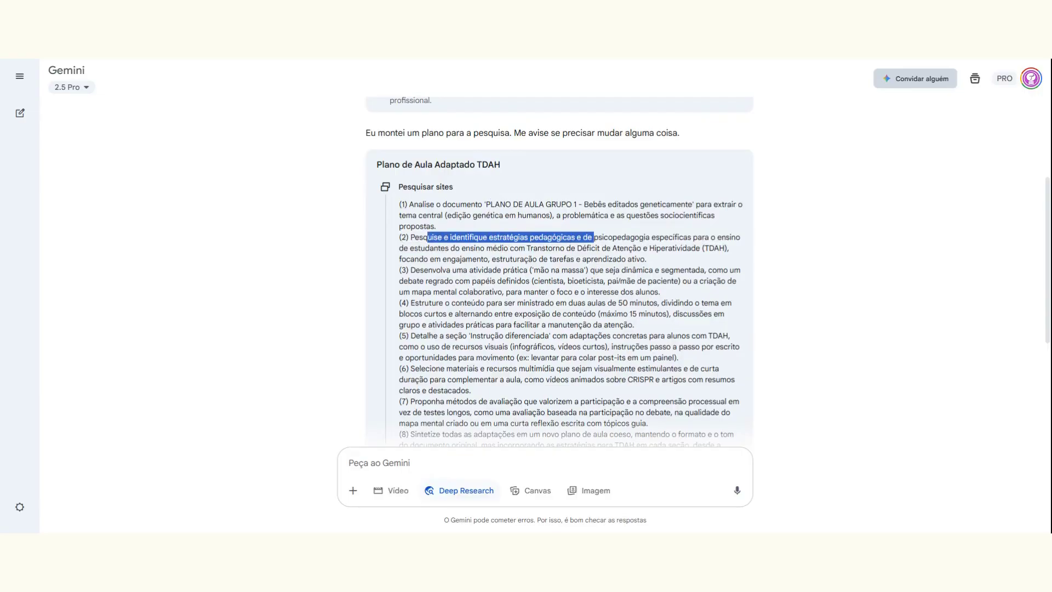
pyautogui.moveTo(518, 248); pyautogui.dragTo(678, 262)
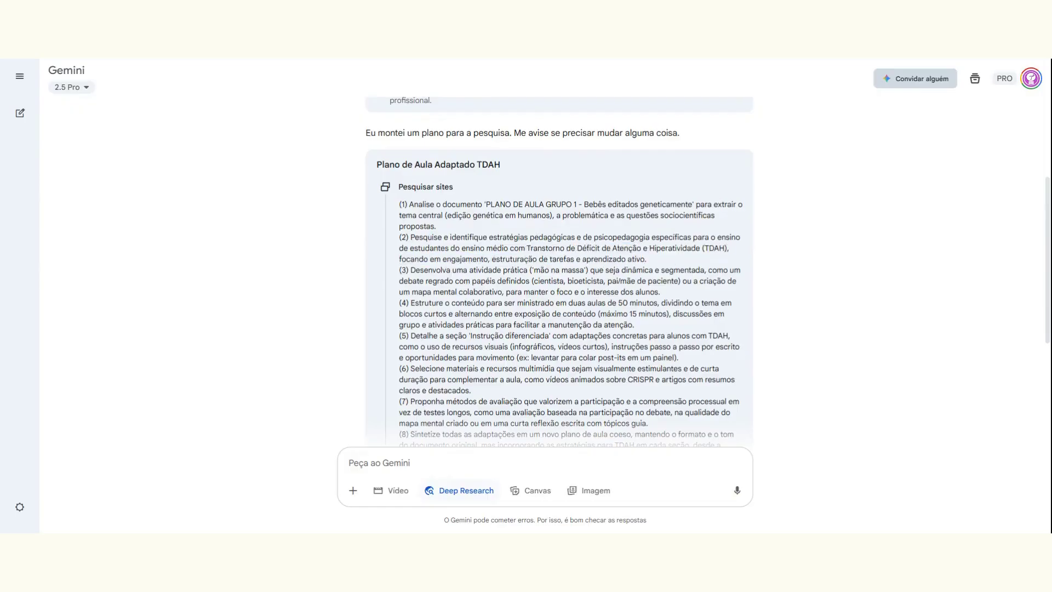
pyautogui.moveTo(511, 269); pyautogui.dragTo(607, 258)
pyautogui.scroll(-1, 559, 274)
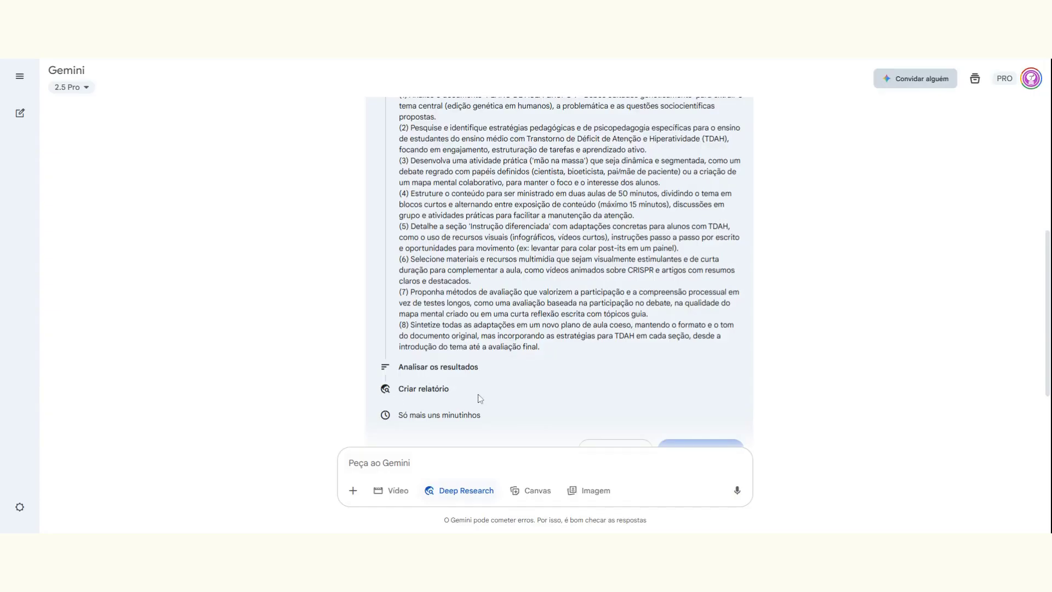
pyautogui.scroll(-2, 487, 389)
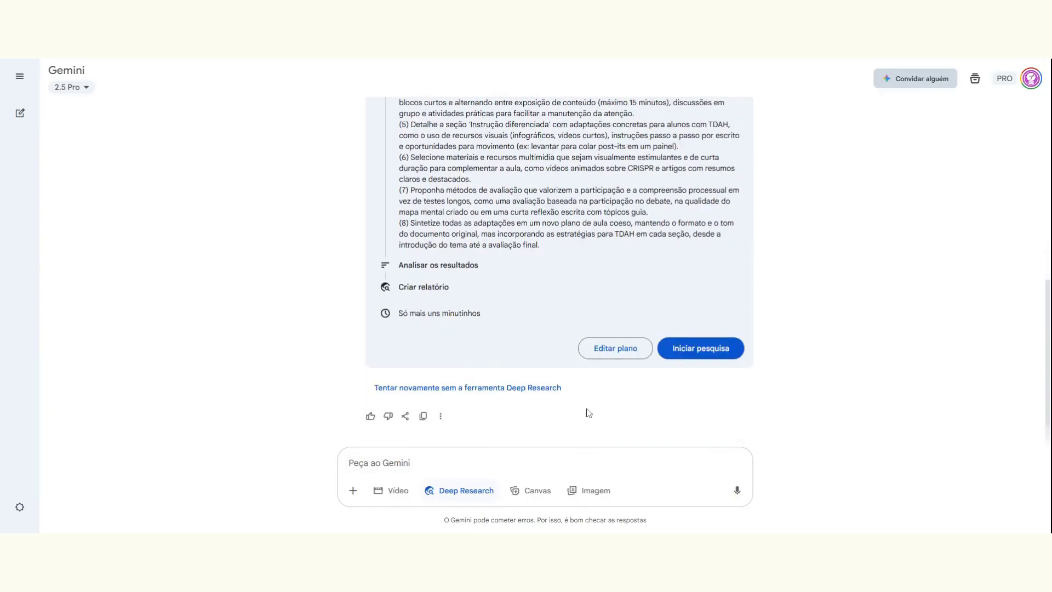
# Step: Approve the "Plano de Aula Adaptado TDAH" research plan and start the research
pyautogui.click(694, 357)
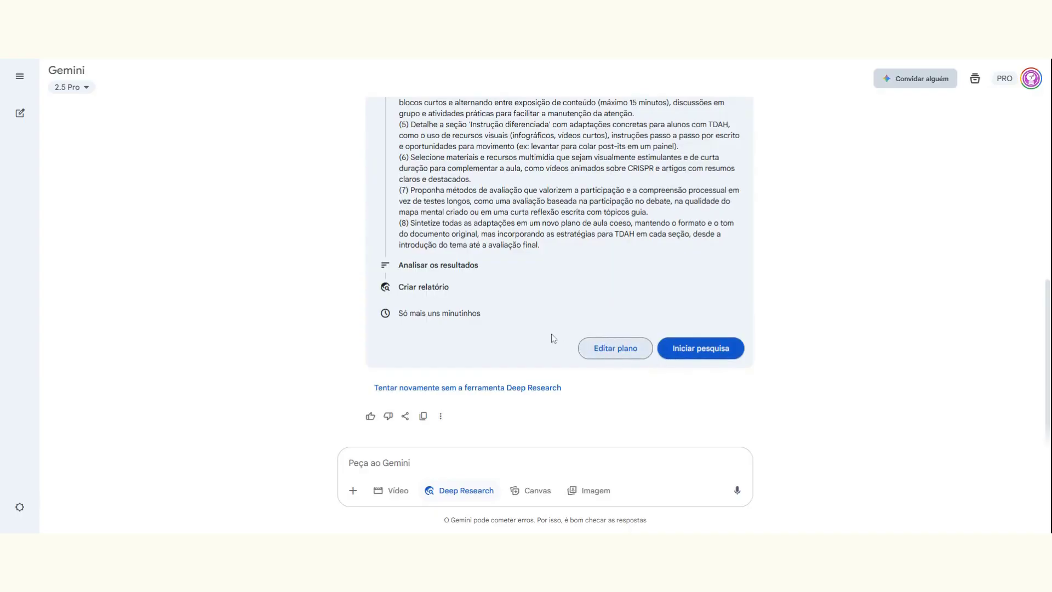
pyautogui.click(689, 355)
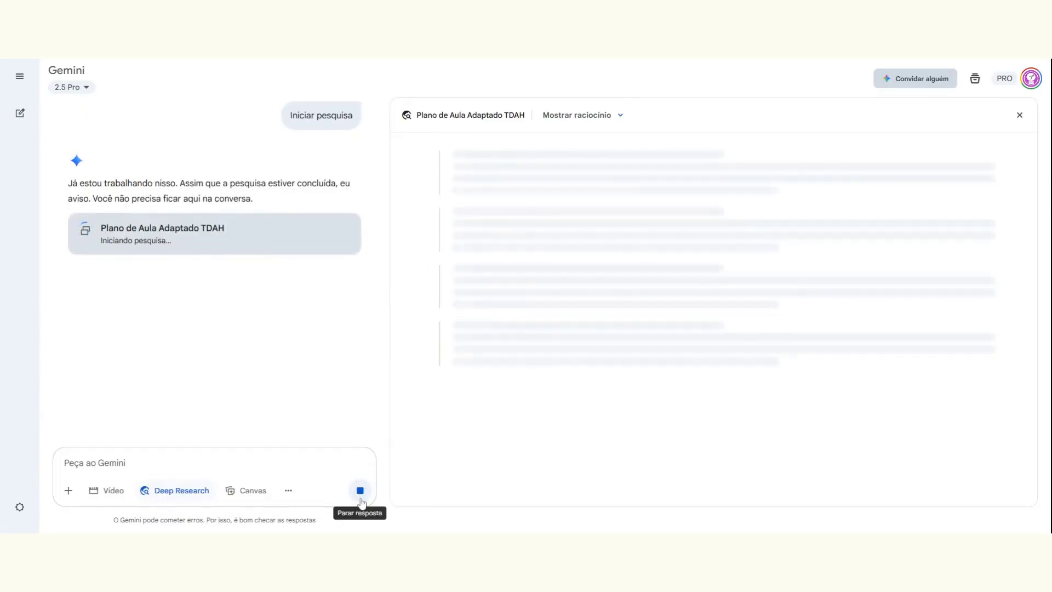
pyautogui.moveTo(186, 186); pyautogui.dragTo(257, 202)
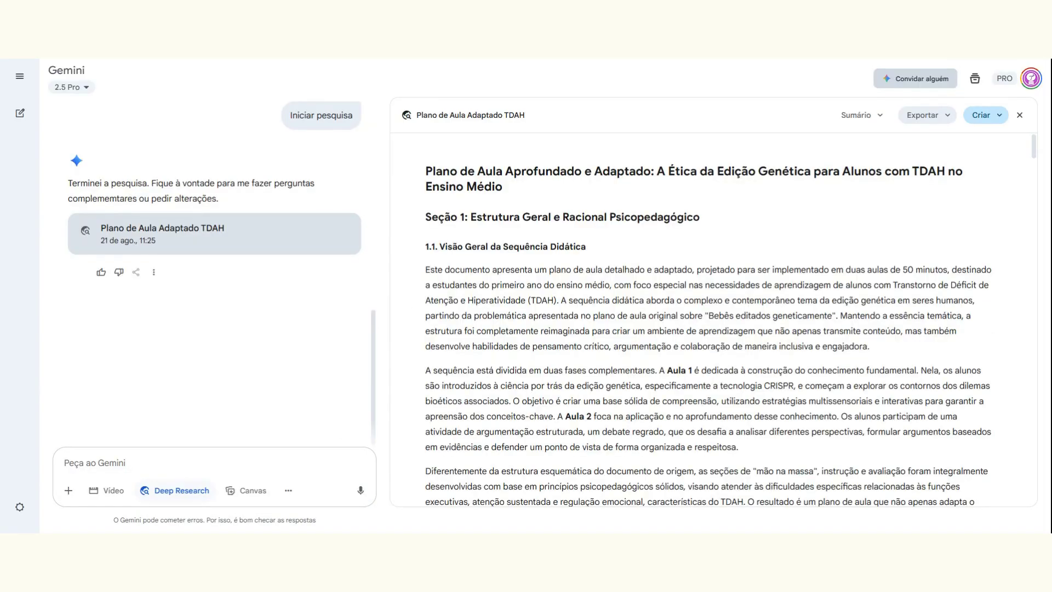
# Step: Review Section 1 of the finished report, covering the overview, psychopedagogical principles and the detailed schedule table
pyautogui.scroll(-4, 709, 321)
pyautogui.scroll(-2, 709, 321)
pyautogui.scroll(-1, 709, 321)
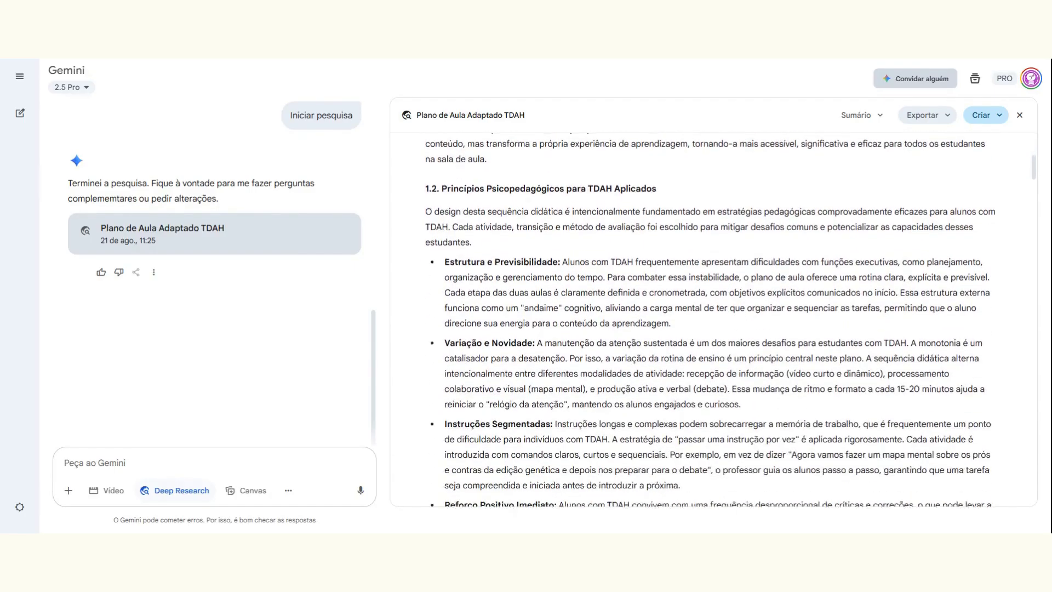
pyautogui.scroll(-8, 708, 321)
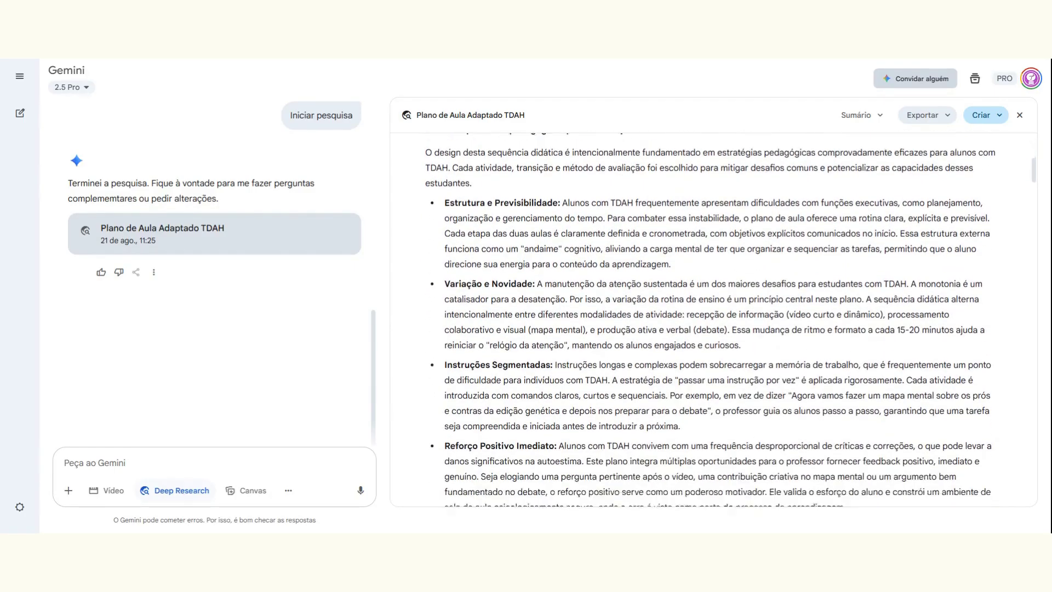
pyautogui.scroll(-7, 709, 321)
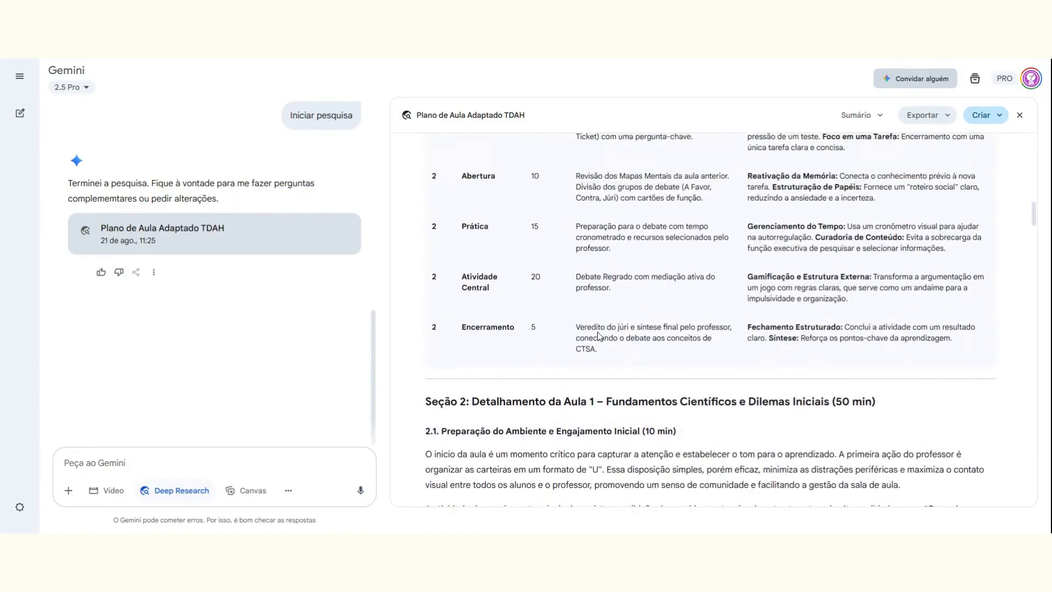
pyautogui.scroll(3, 603, 323)
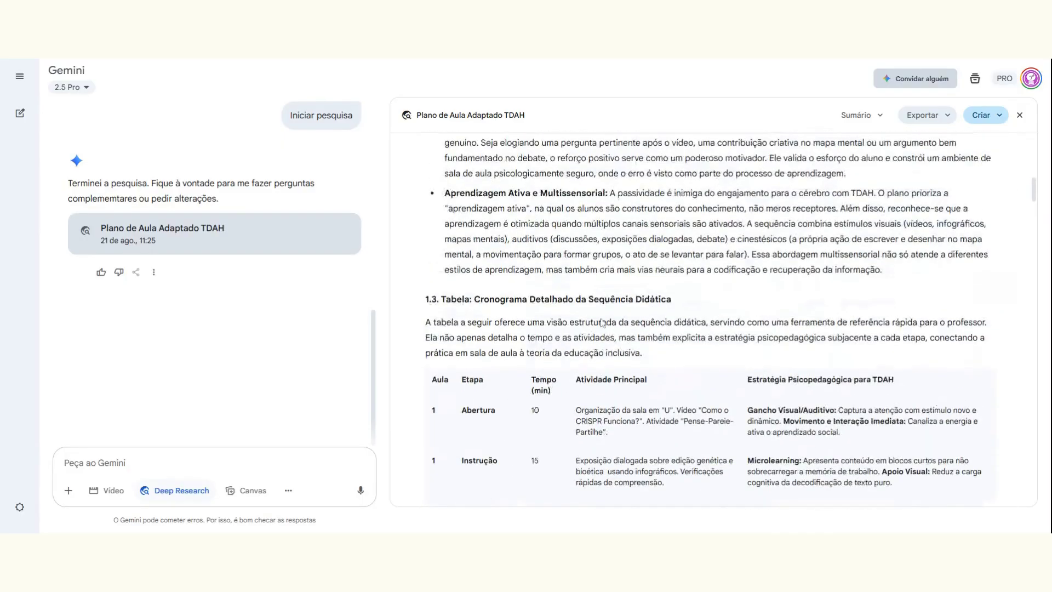
# Step: Review Section 2 of the report, from the initial engagement through structured instruction, guided practice and formative assessment of Aula 1
pyautogui.scroll(-8, 840, 374)
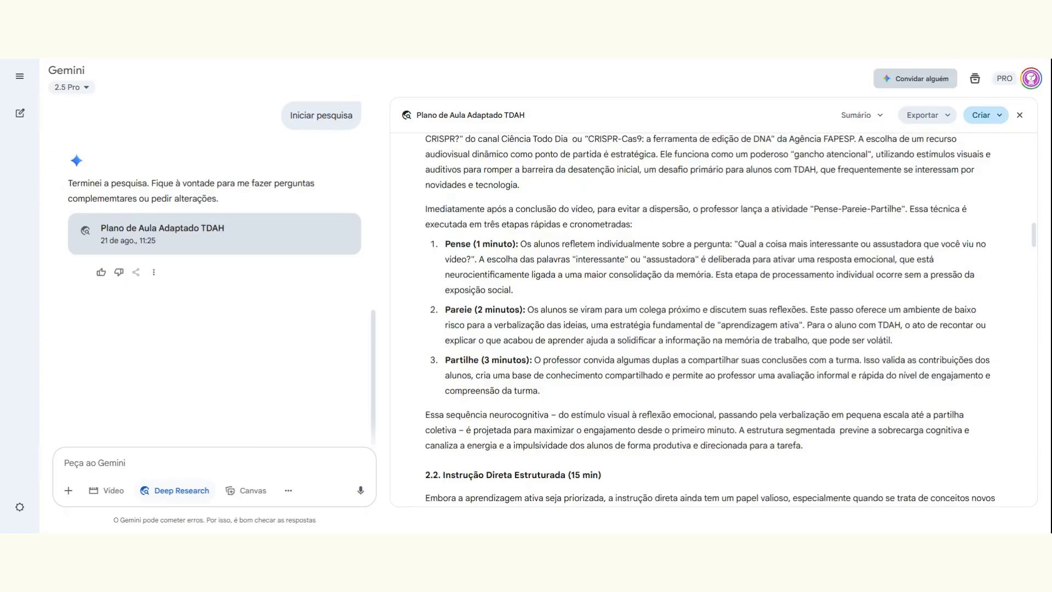
pyautogui.scroll(1, 634, 296)
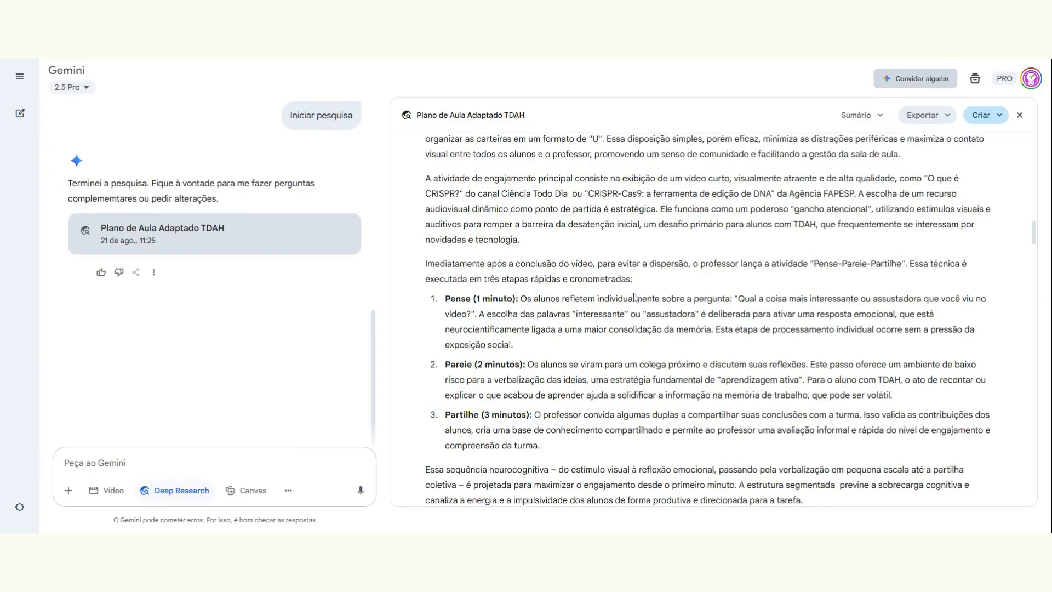
pyautogui.scroll(-6, 633, 294)
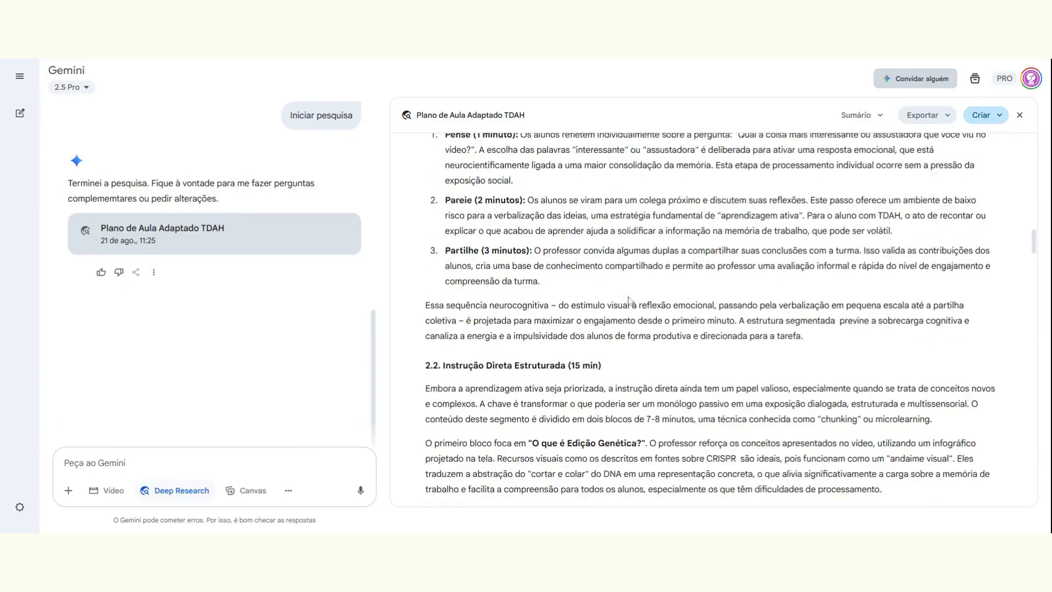
pyautogui.scroll(-4, 609, 337)
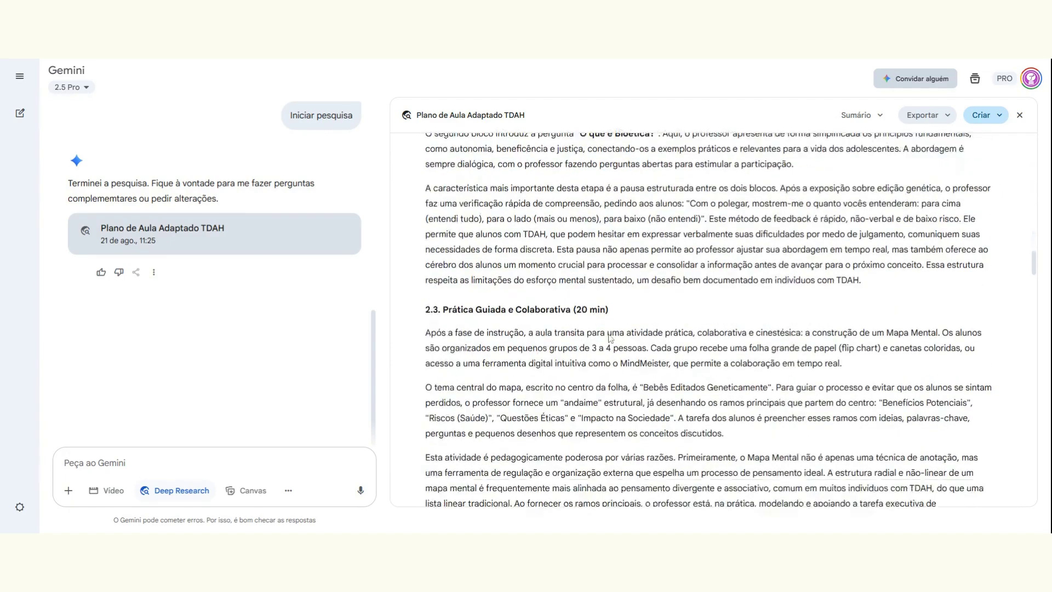
pyautogui.moveTo(535, 306); pyautogui.dragTo(596, 327)
pyautogui.click(596, 329)
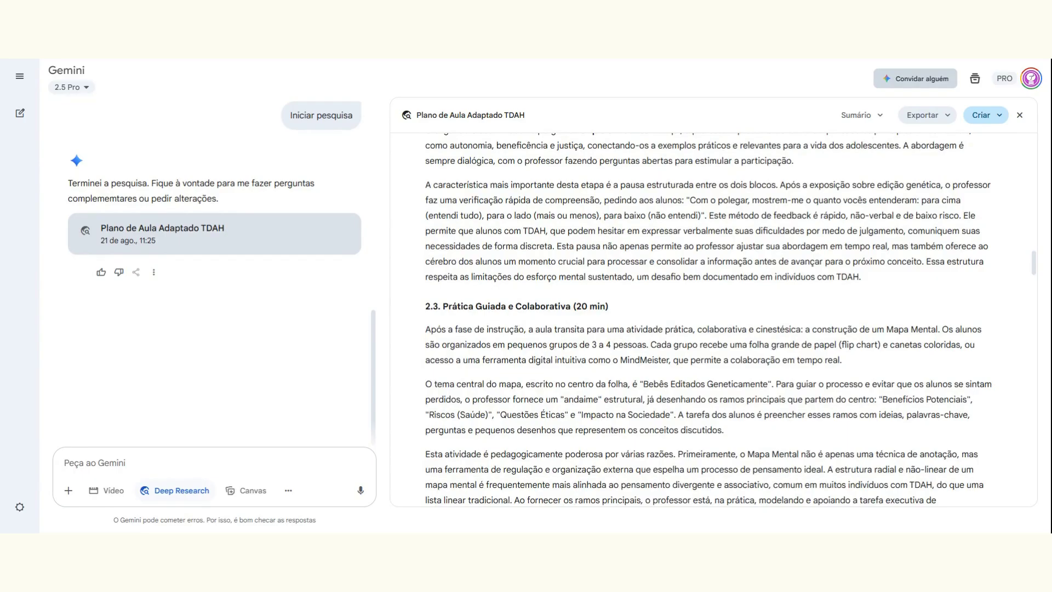
pyautogui.scroll(-10, 709, 319)
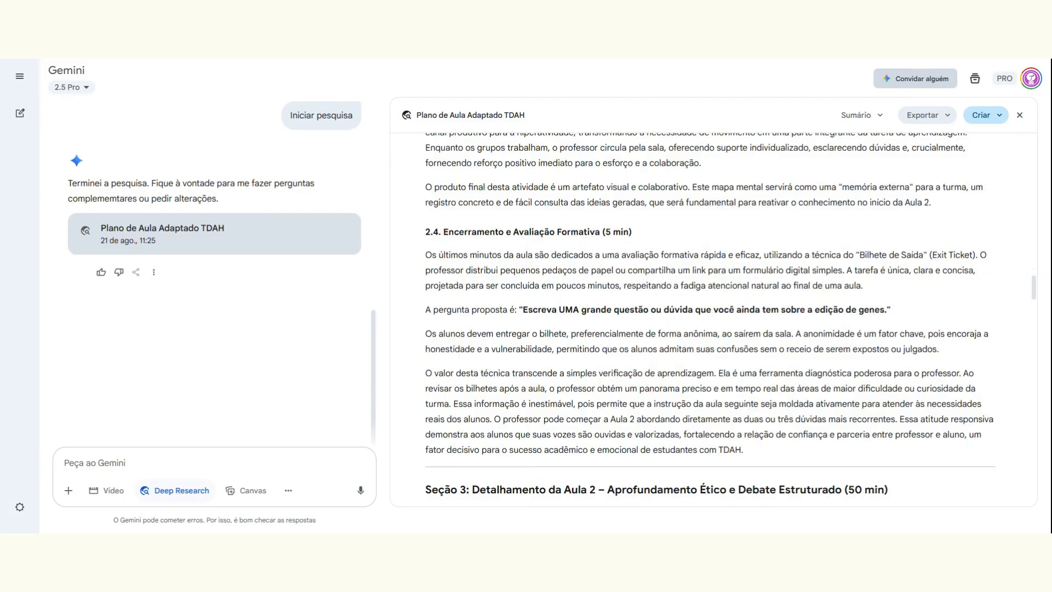
# Step: Check the report's export options, the content formats that can be created from it, and its section outline
pyautogui.click(949, 116)
pyautogui.click(949, 116)
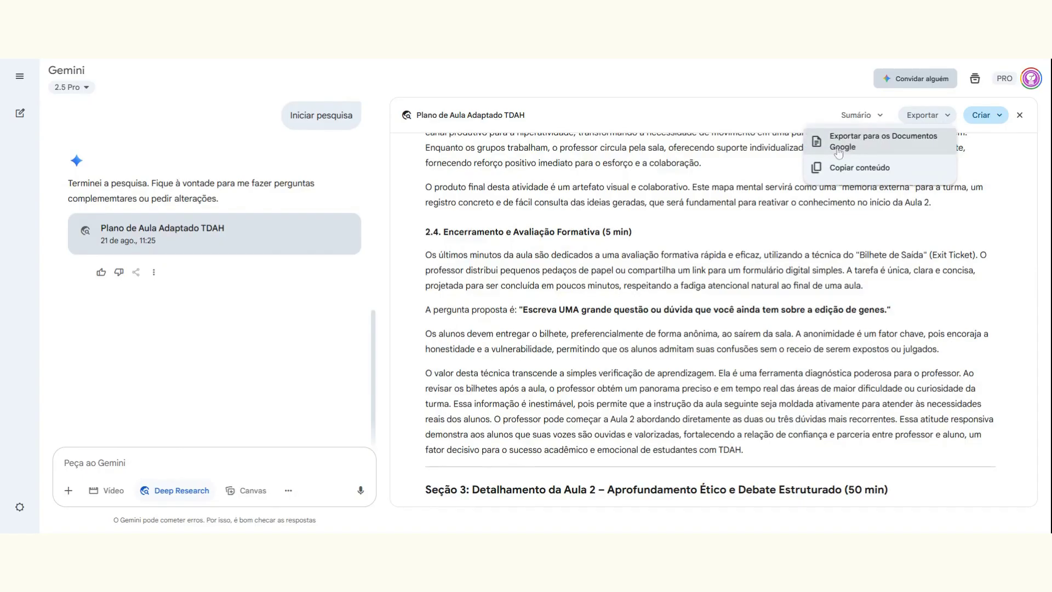
pyautogui.click(1001, 120)
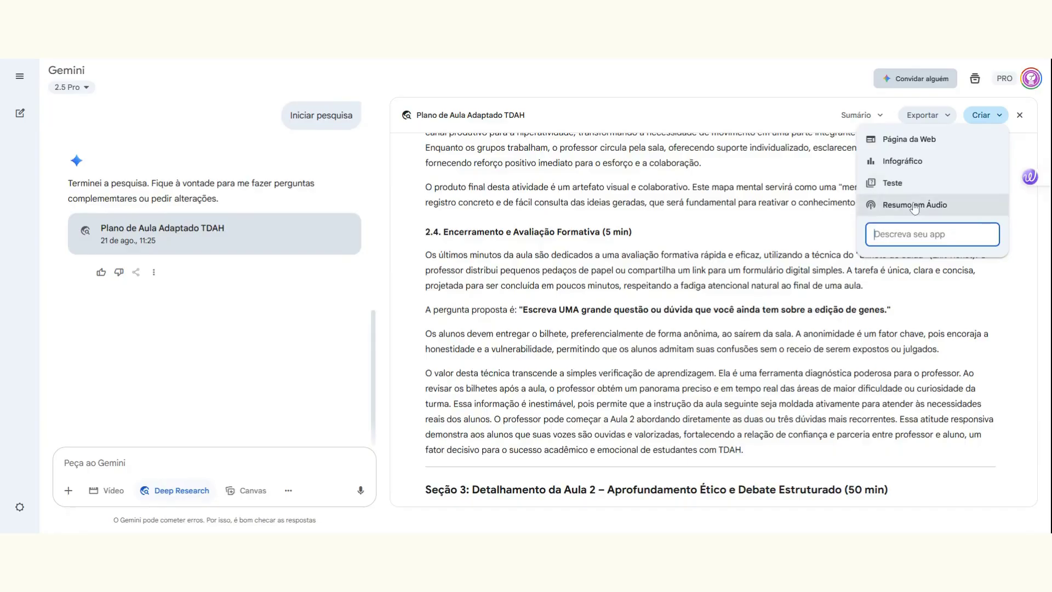
pyautogui.click(882, 116)
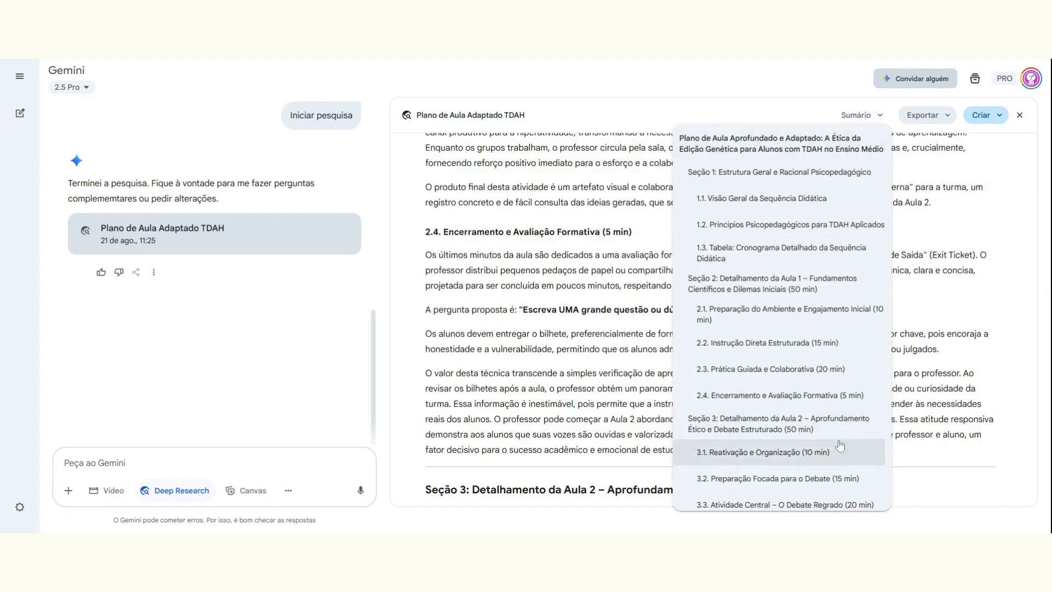
pyautogui.click(929, 118)
pyautogui.click(930, 119)
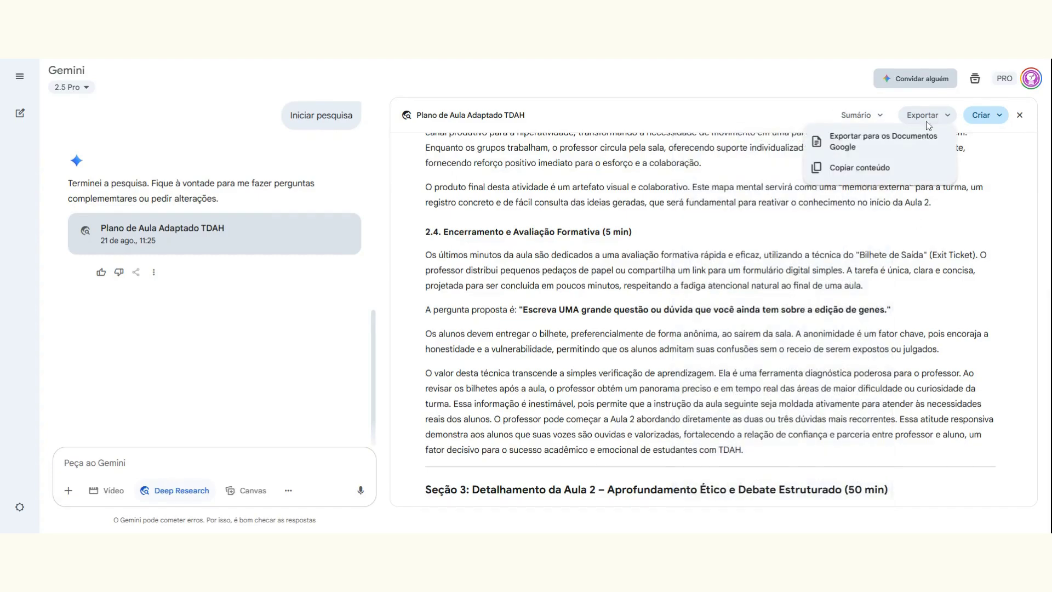